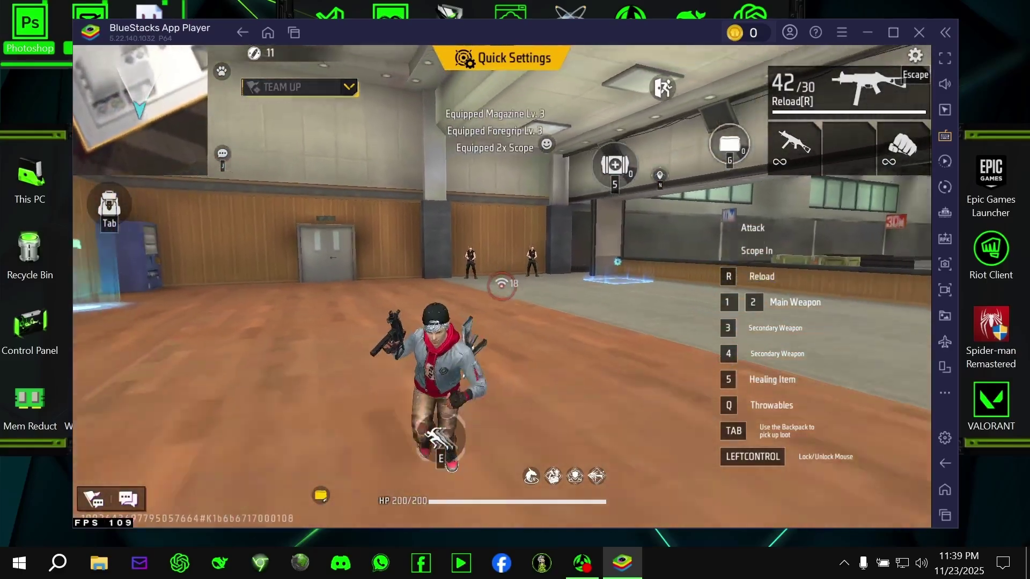
pyautogui.press('w')
pyautogui.click(502, 284)
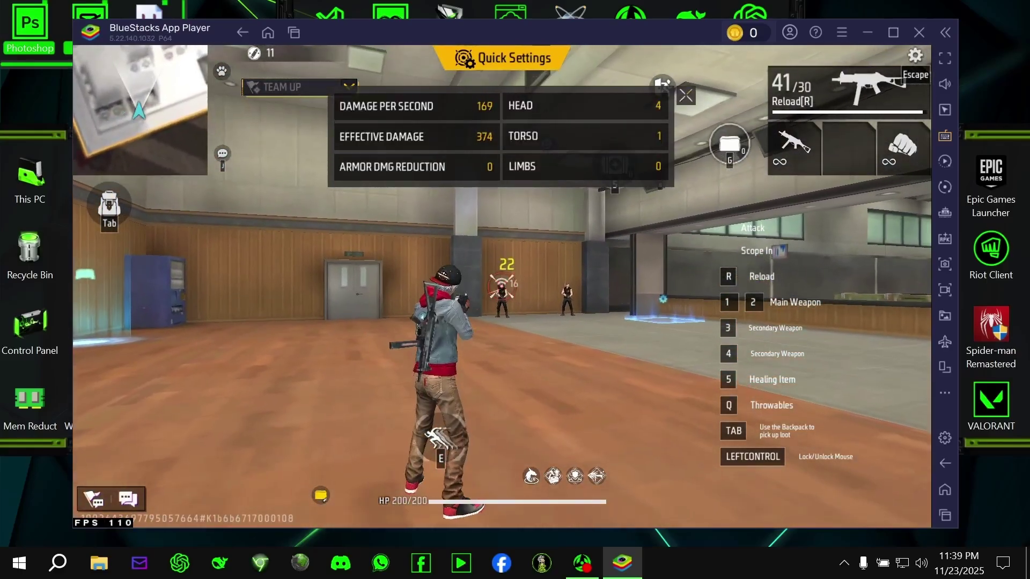
pyautogui.click(502, 284)
pyautogui.press('4')
pyautogui.press('s')
pyautogui.press('1')
pyautogui.press('w')
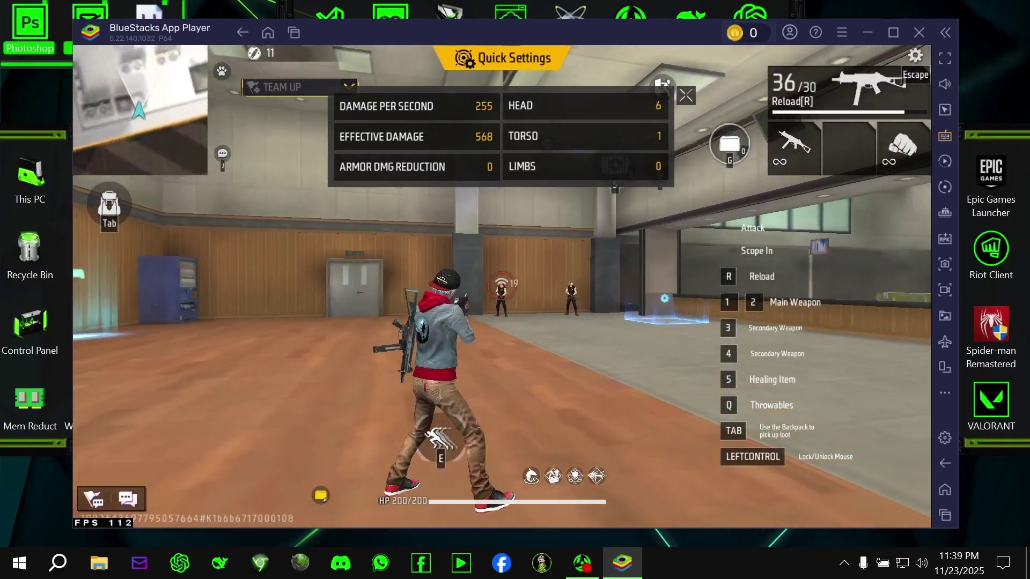
pyautogui.press('a')
pyautogui.press('r')
pyautogui.press('d')
pyautogui.press('w')
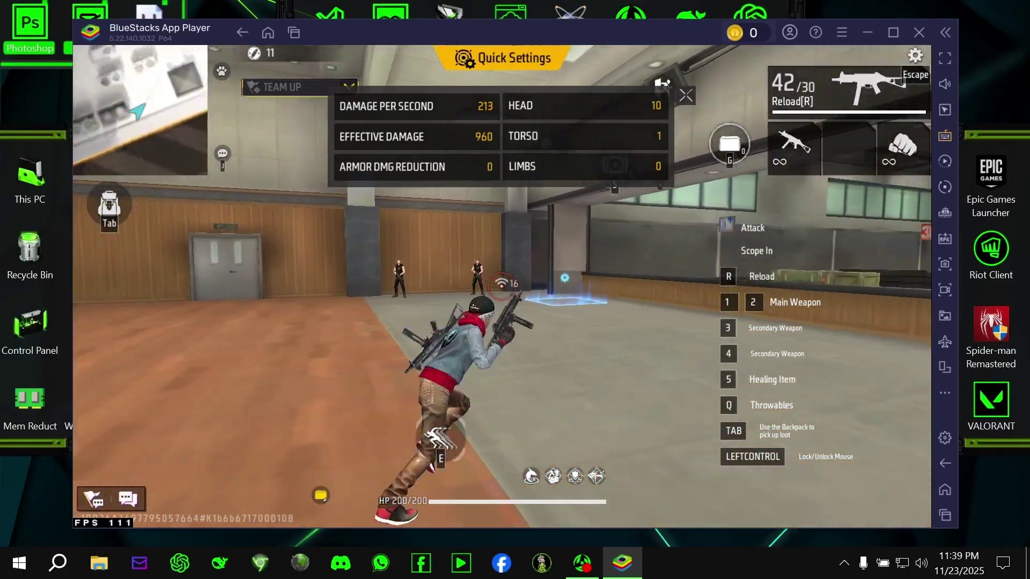
pyautogui.press('a')
pyautogui.press('r')
pyautogui.press('d')
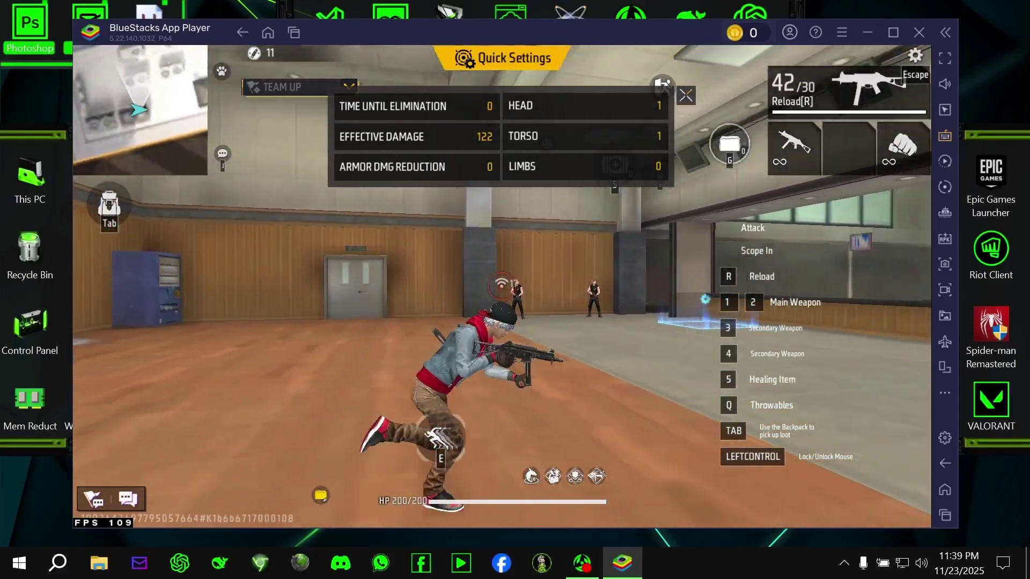
pyautogui.click(502, 284)
pyautogui.press('a')
pyautogui.press('r')
pyautogui.press('d')
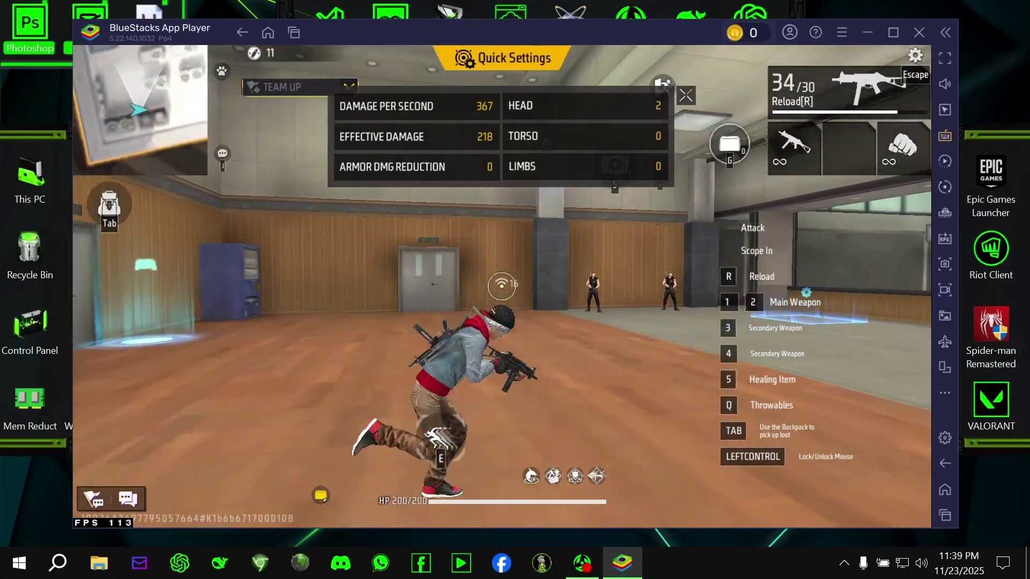
pyautogui.press('a')
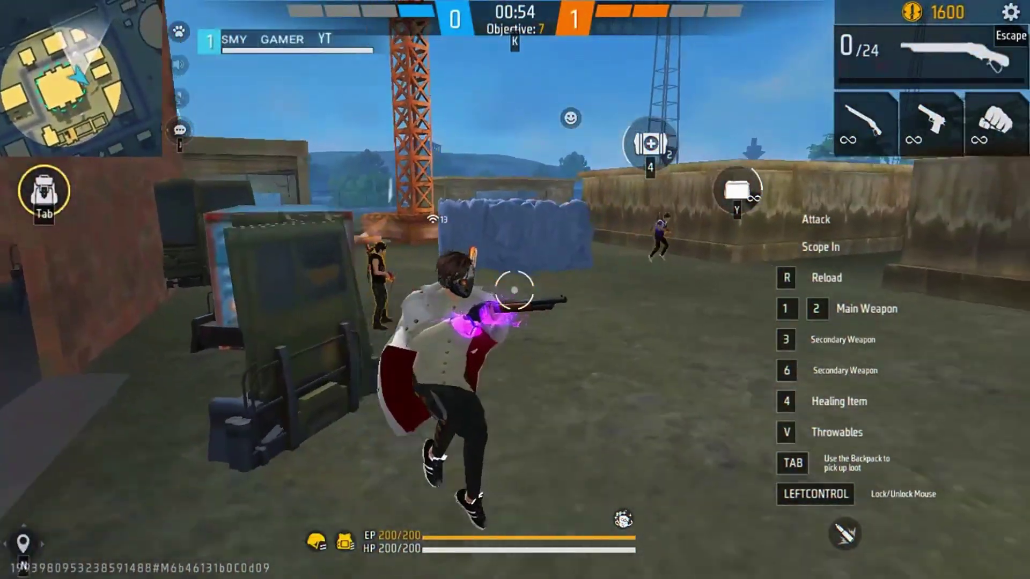
pyautogui.click(514, 289)
pyautogui.press('y')
pyautogui.press('c')
pyautogui.click(514, 289)
pyautogui.press('space')
pyautogui.press('w')
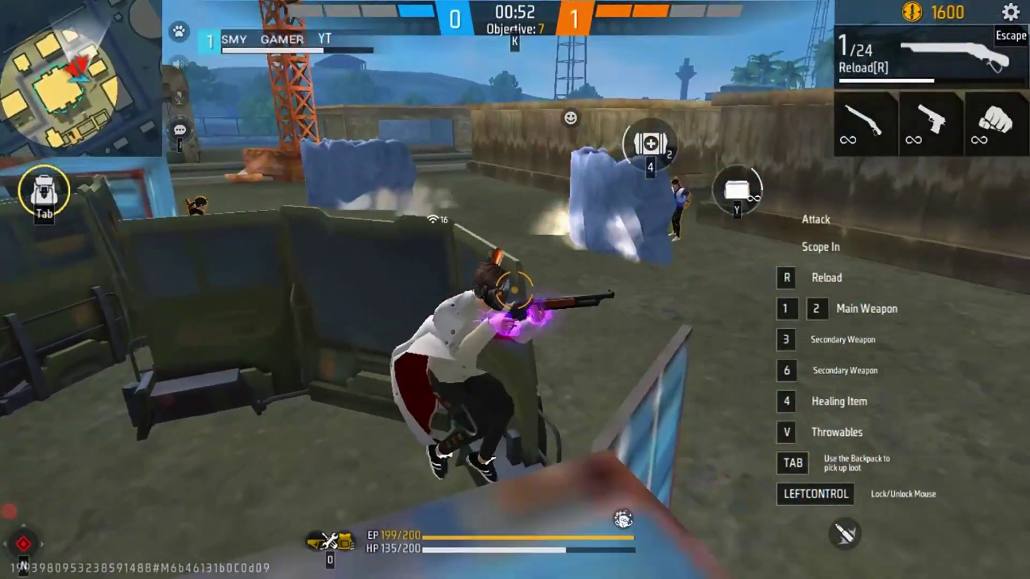
pyautogui.click(514, 290)
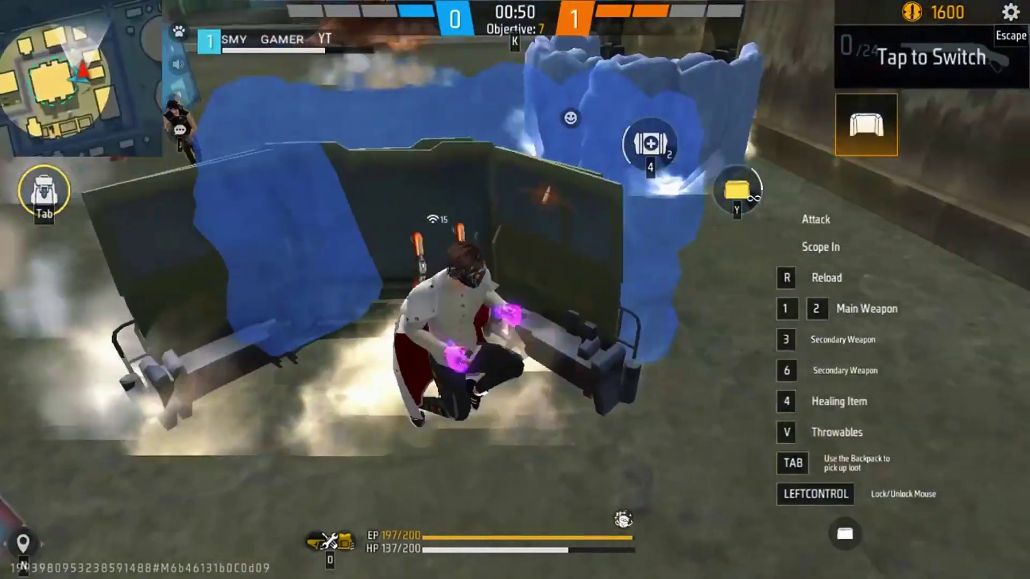
pyautogui.press('d')
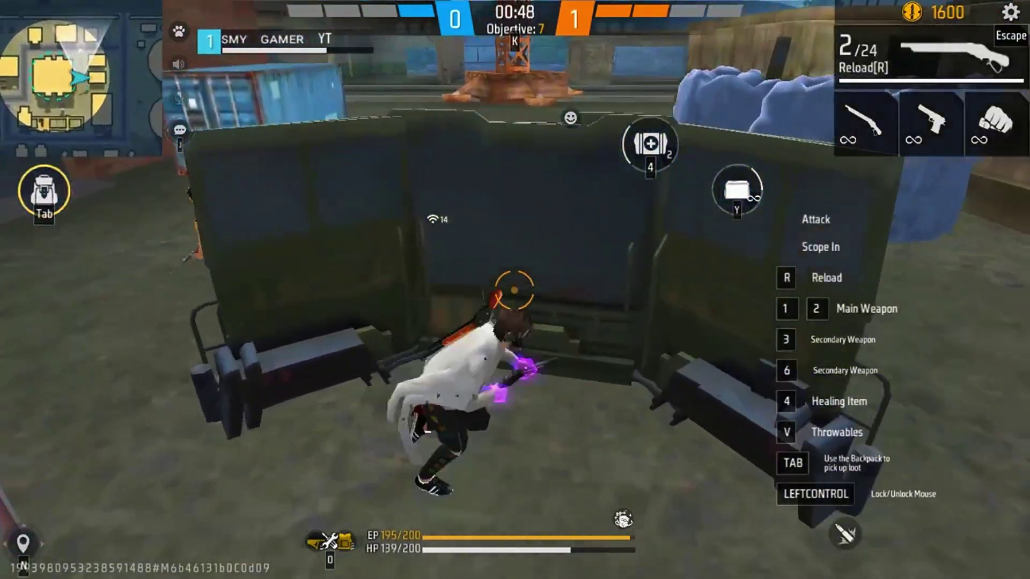
pyautogui.press('w')
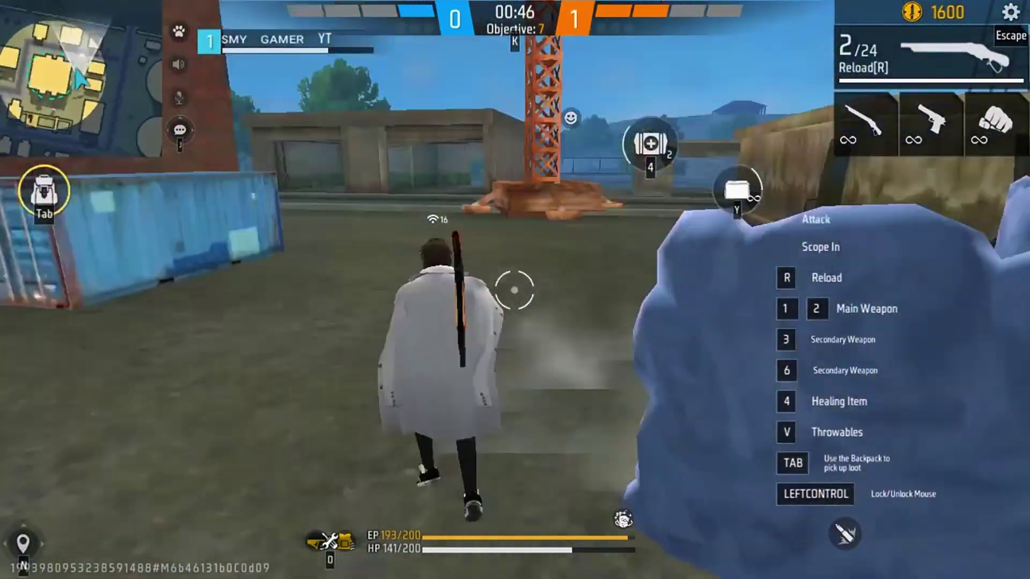
pyautogui.press('3')
pyautogui.press('c')
pyautogui.press('a')
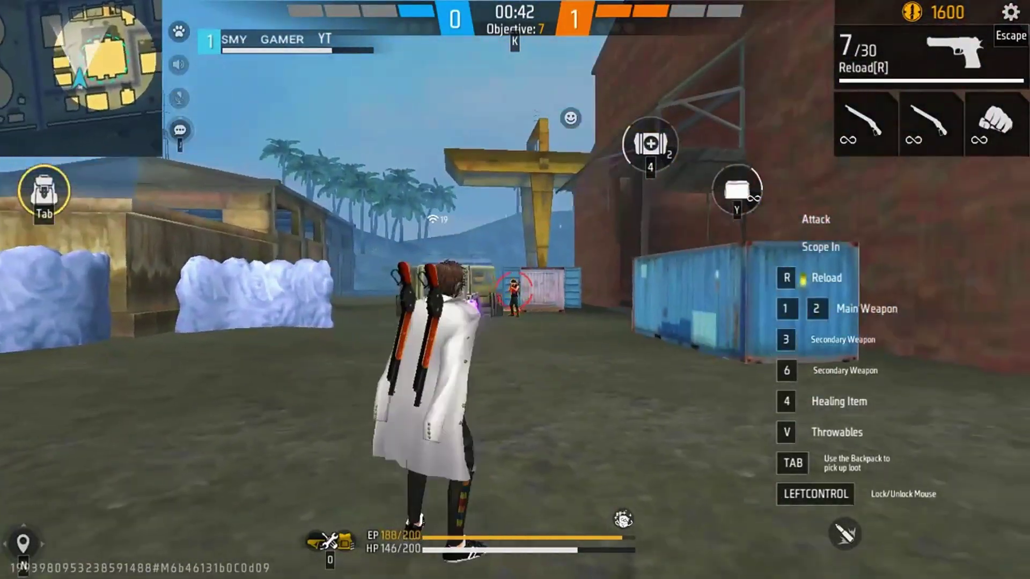
pyautogui.click(514, 291)
pyautogui.press('1')
pyautogui.press('w')
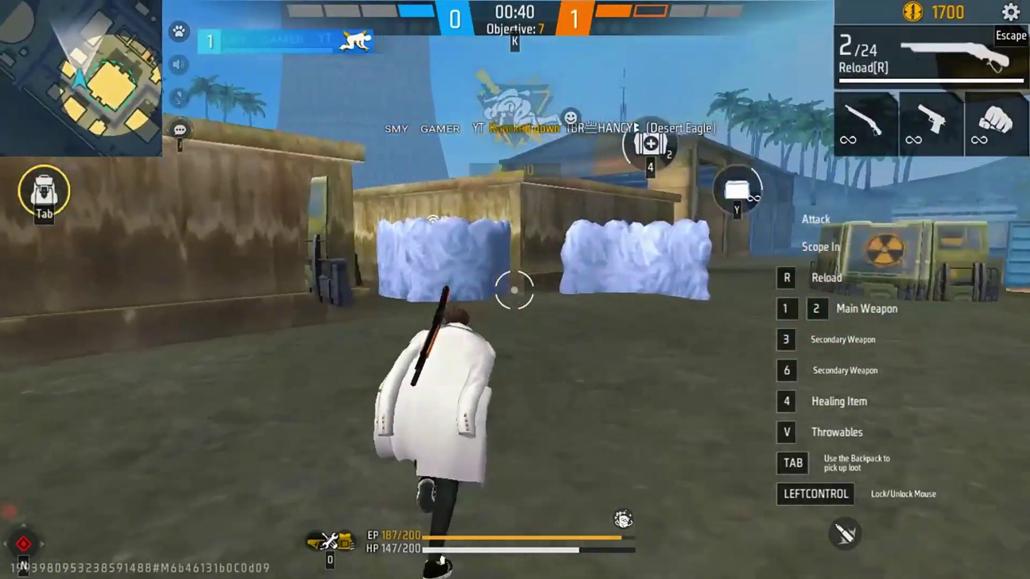
pyautogui.press('6')
pyautogui.press('s')
pyautogui.press('3')
pyautogui.press('0')
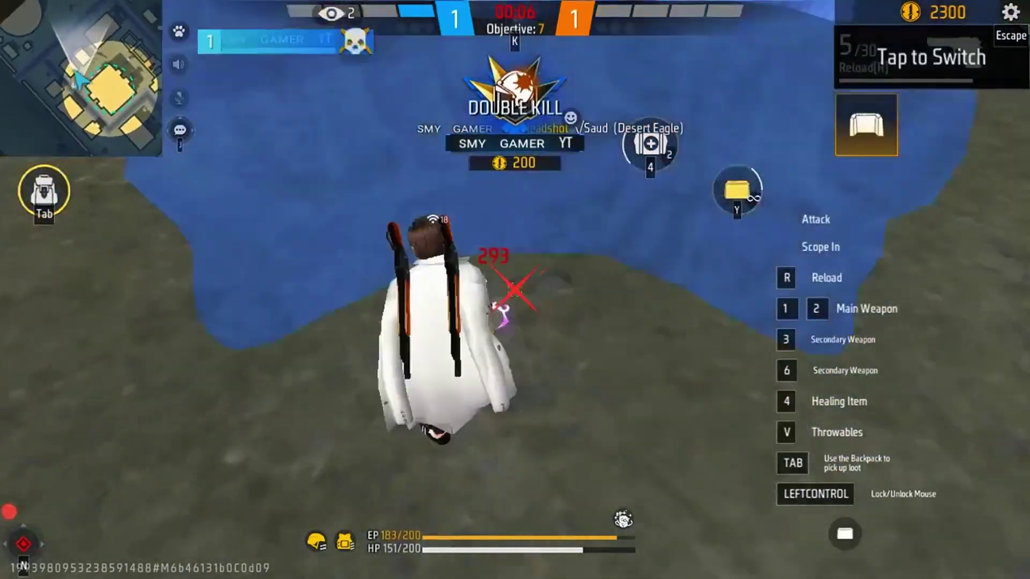
pyautogui.press('w')
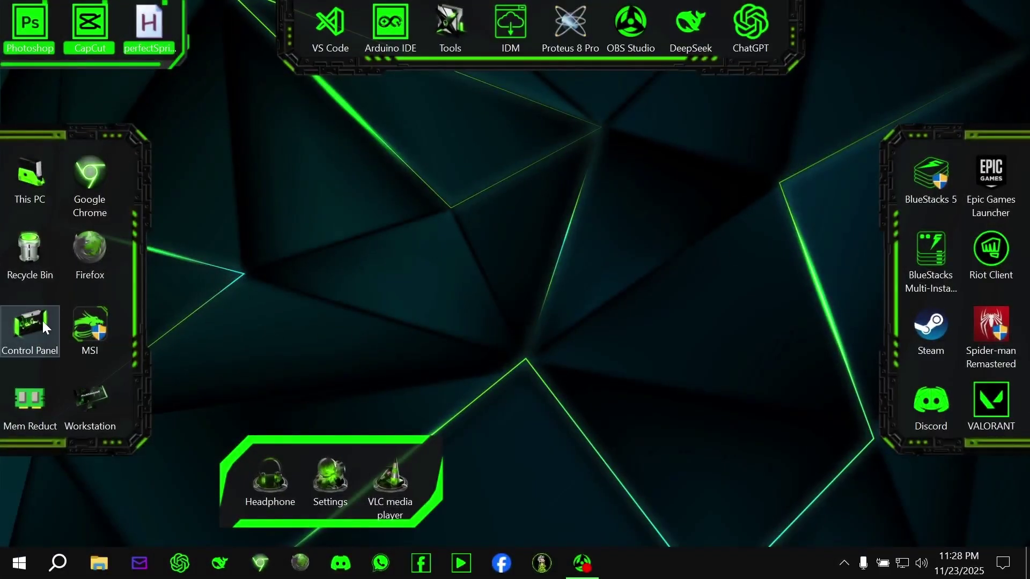
# Step: Uninstall BlueStacks App Player from the installed programs in Control Panel and close the uninstaller
pyautogui.doubleClick(41, 323)
pyautogui.click(331, 317)
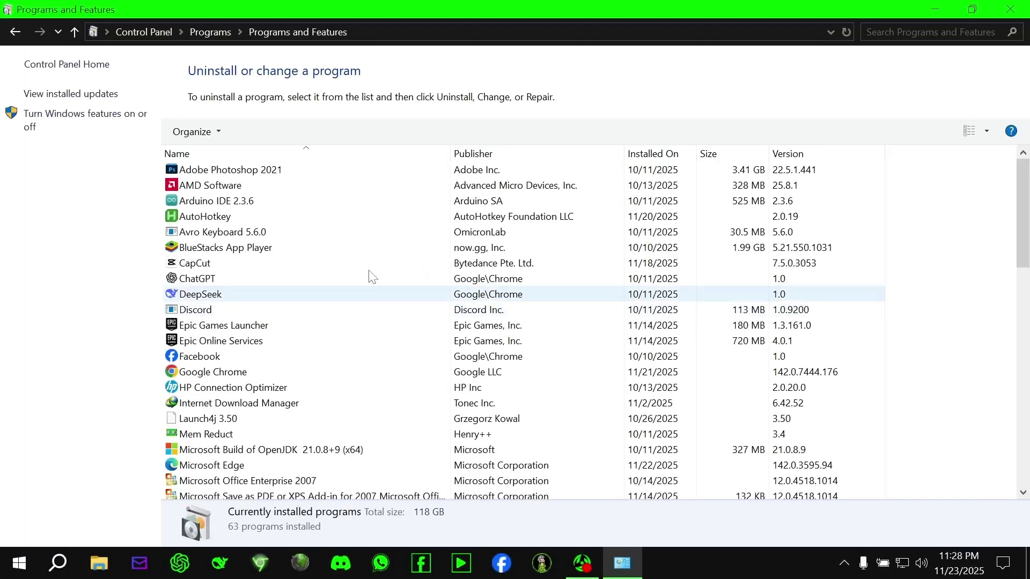
pyautogui.click(224, 247)
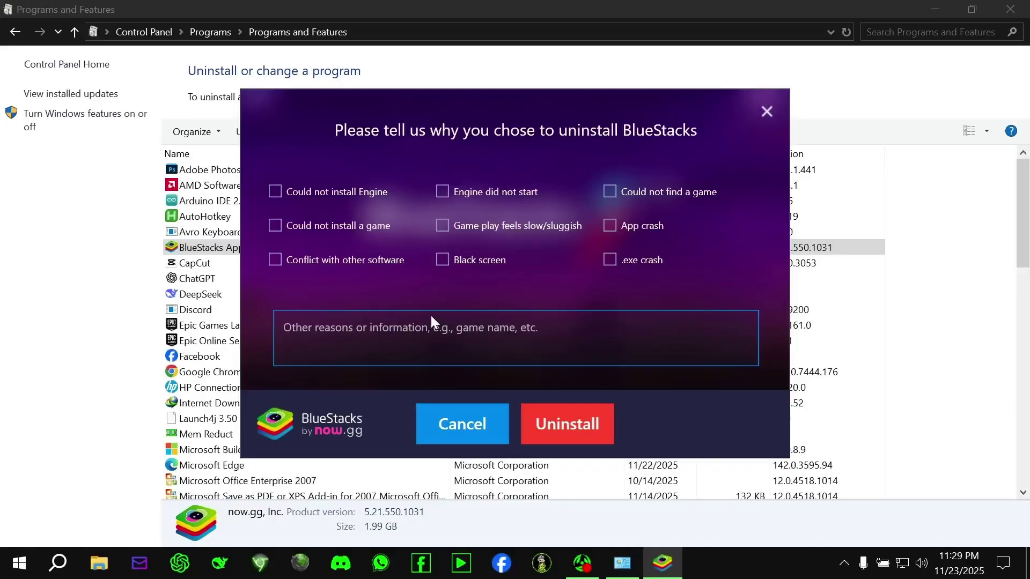
pyautogui.click(587, 435)
pyautogui.click(581, 313)
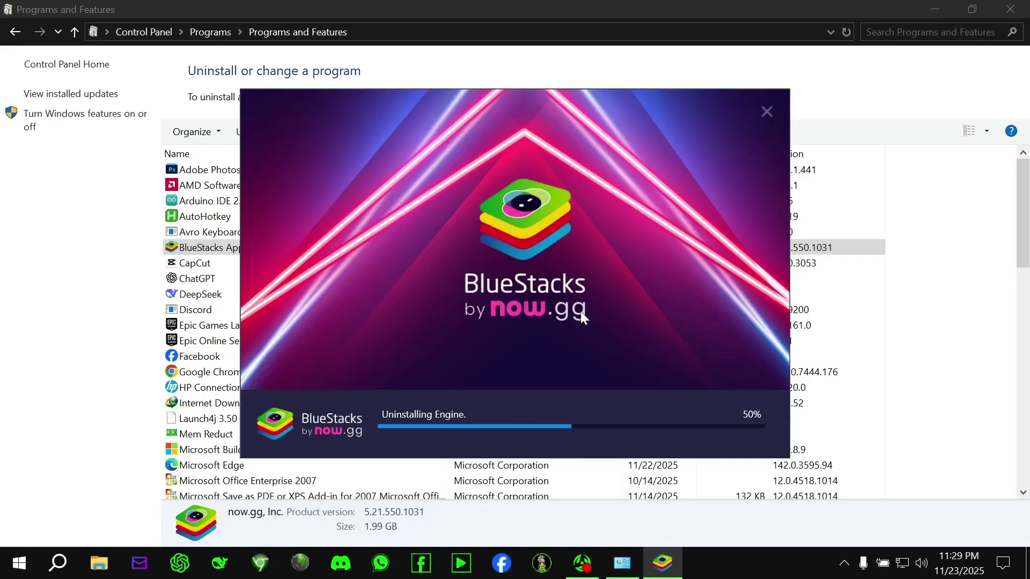
pyautogui.click(694, 444)
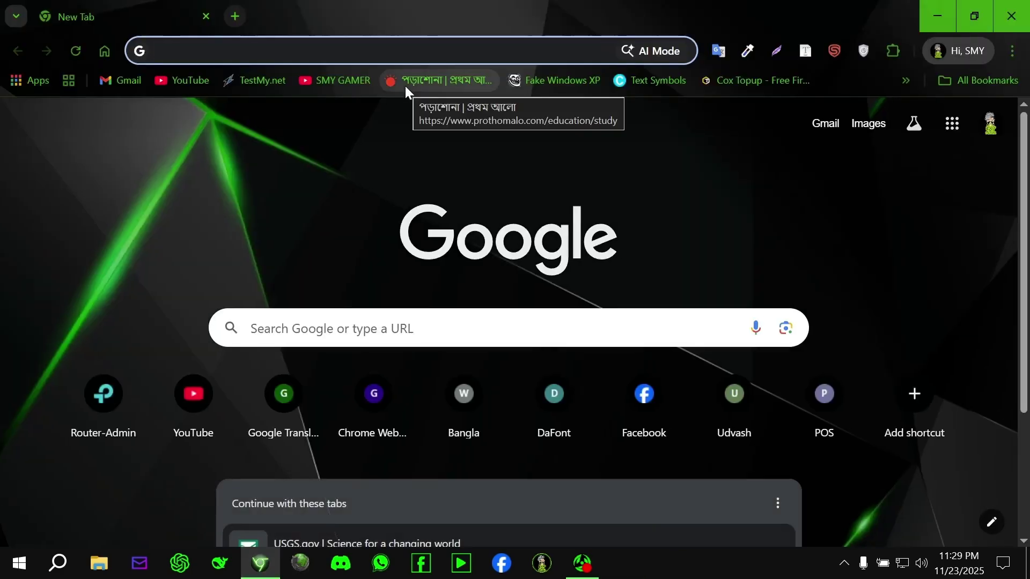
# Step: Search Google in Chrome for "bluestacks" and open the official BlueStacks website
pyautogui.write('bluestack')
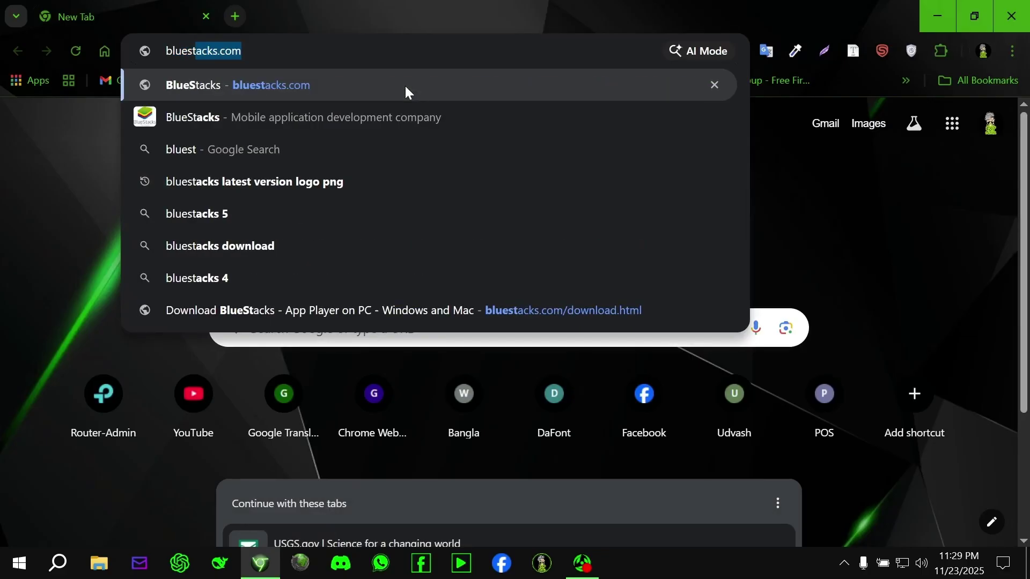
pyautogui.write('s')
pyautogui.press('Delete')
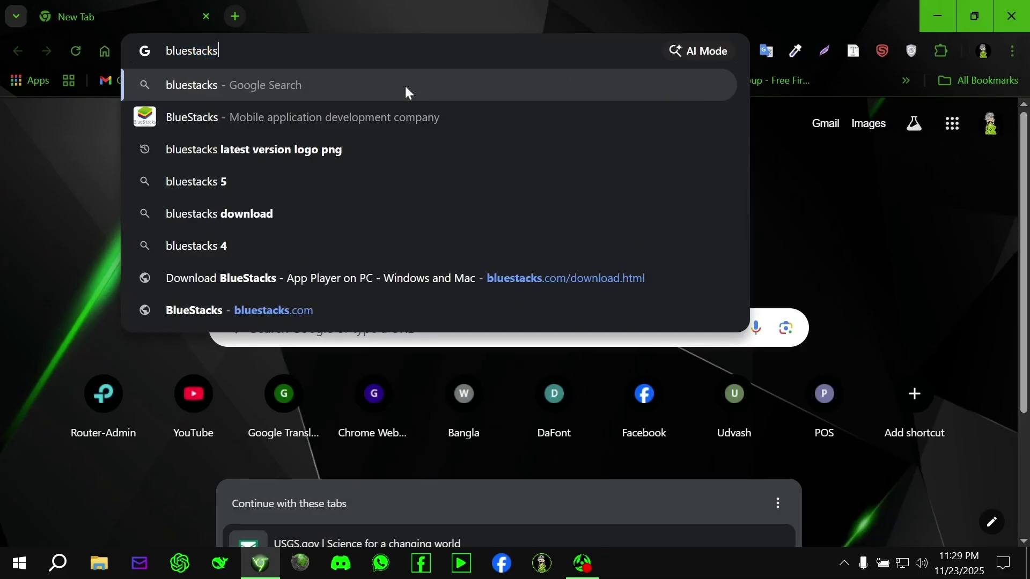
pyautogui.press('Return')
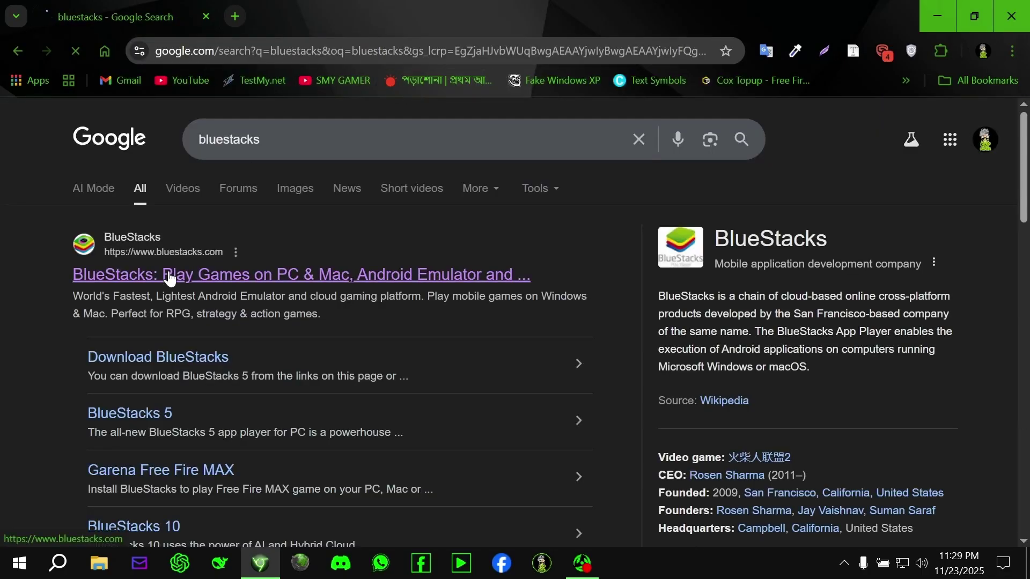
pyautogui.click(171, 274)
# Step: Download the BlueStacks 5.22.140.1032 installer and start the installation in C:\ProgramData\BlueStacks_nxt
pyautogui.scroll(-1, 283, 336)
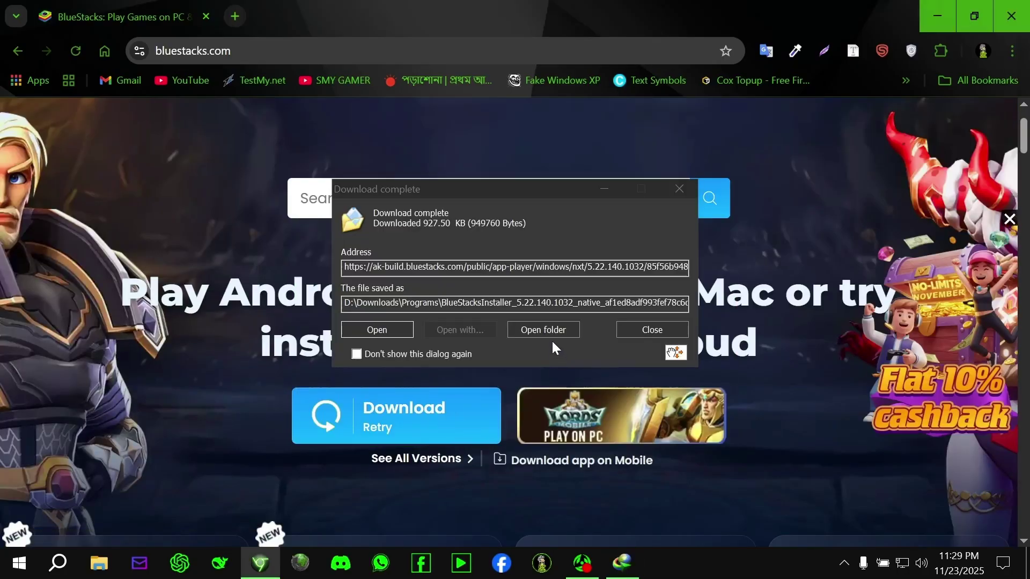
pyautogui.click(542, 329)
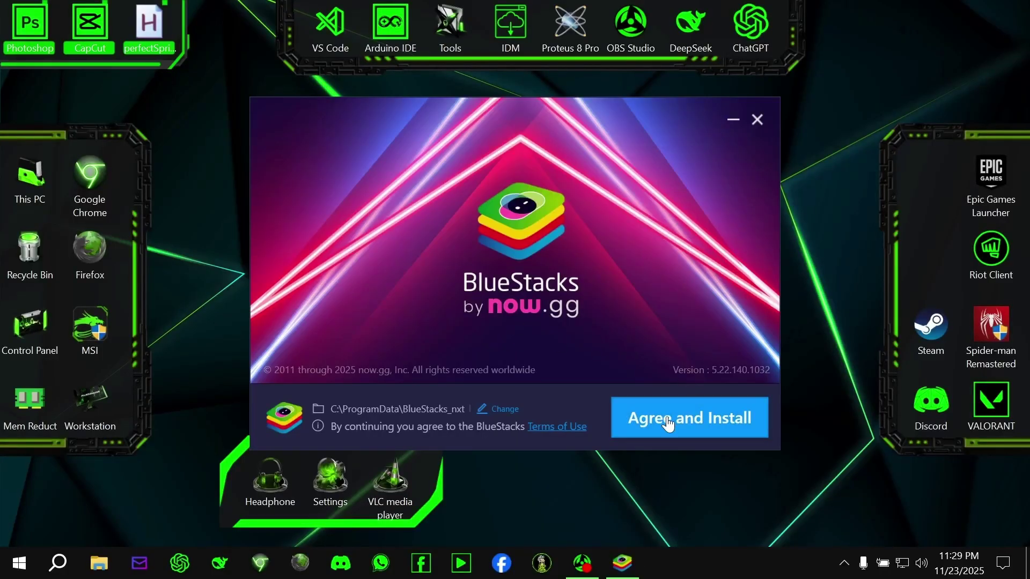
pyautogui.click(668, 424)
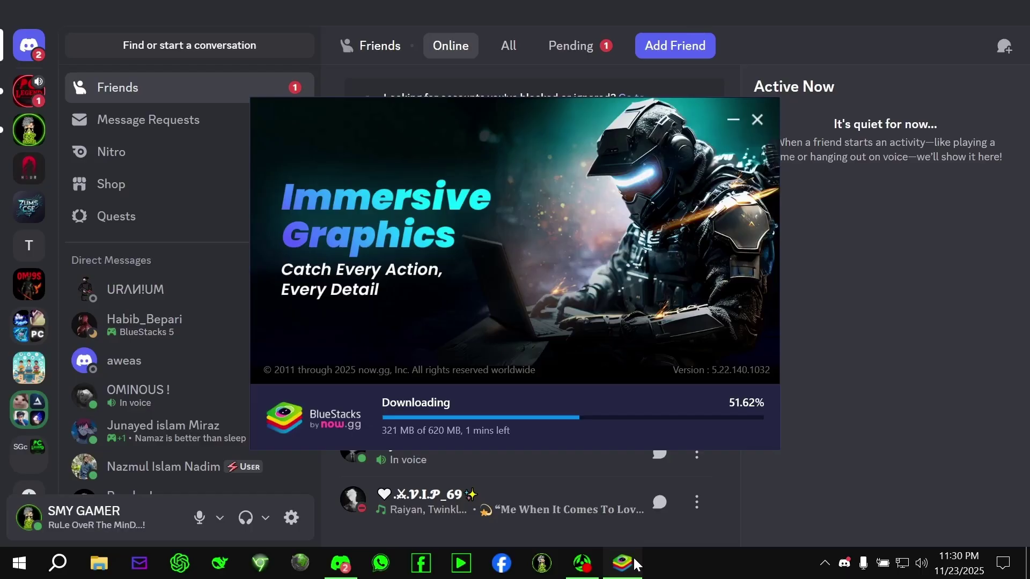
# Step: Switch to Discord, open the TOOLS channel of the SMY GAMER server and disable Streamer Mode
pyautogui.click(29, 92)
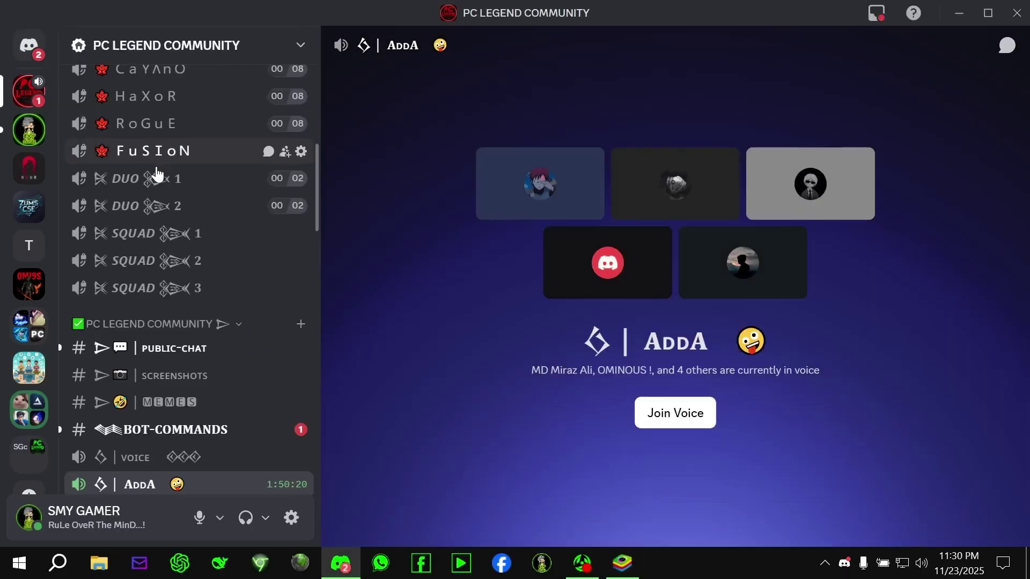
pyautogui.click(29, 130)
pyautogui.scroll(-3, 144, 404)
pyautogui.scroll(8, 145, 404)
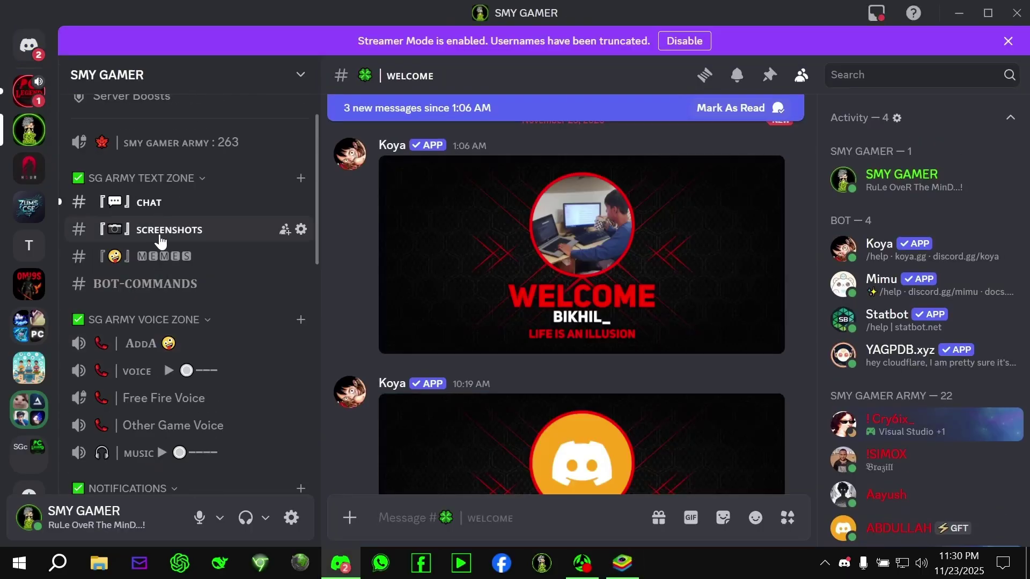
pyautogui.scroll(-3, 163, 388)
pyautogui.click(163, 387)
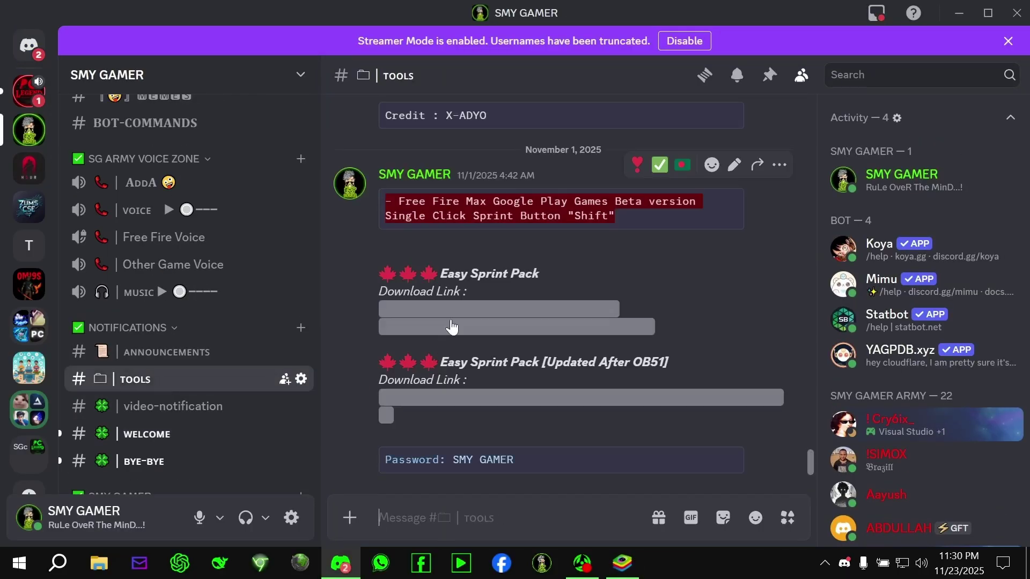
pyautogui.click(689, 43)
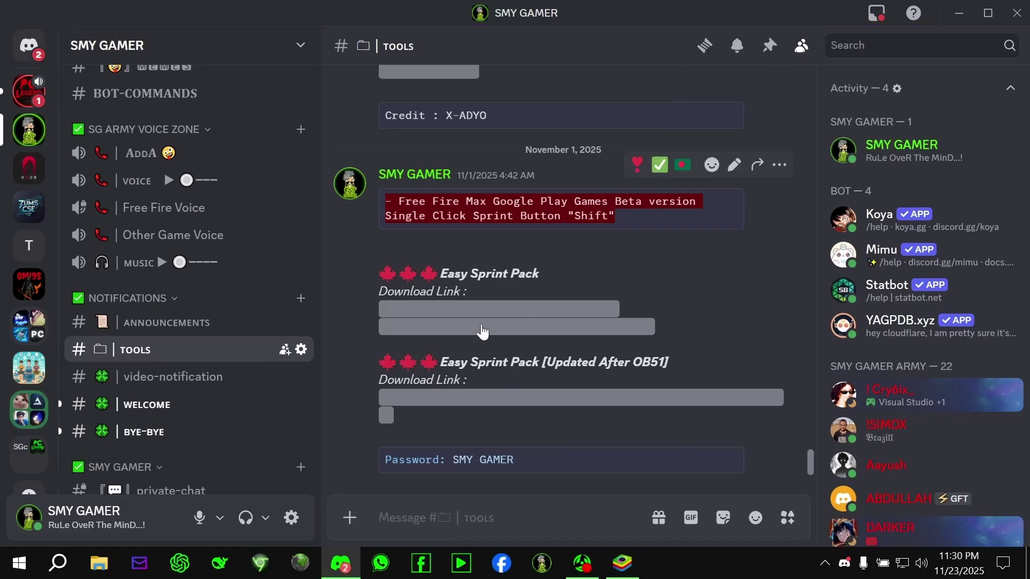
# Step: Reveal and open the download link for OB51 Free Fire MAX PC (Google Play Games Beta Version), and close Discord
pyautogui.scroll(10, 482, 332)
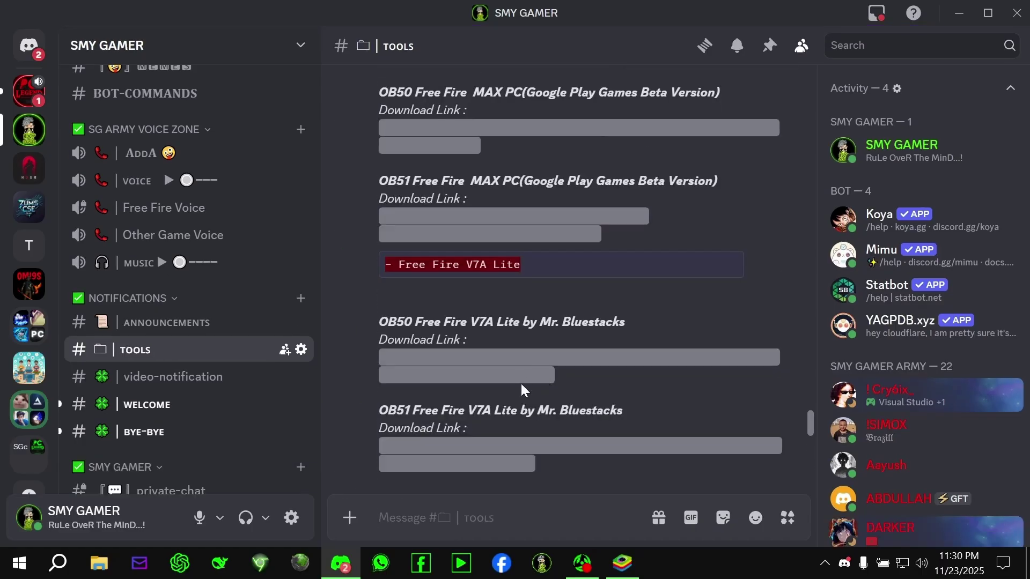
pyautogui.scroll(3, 444, 384)
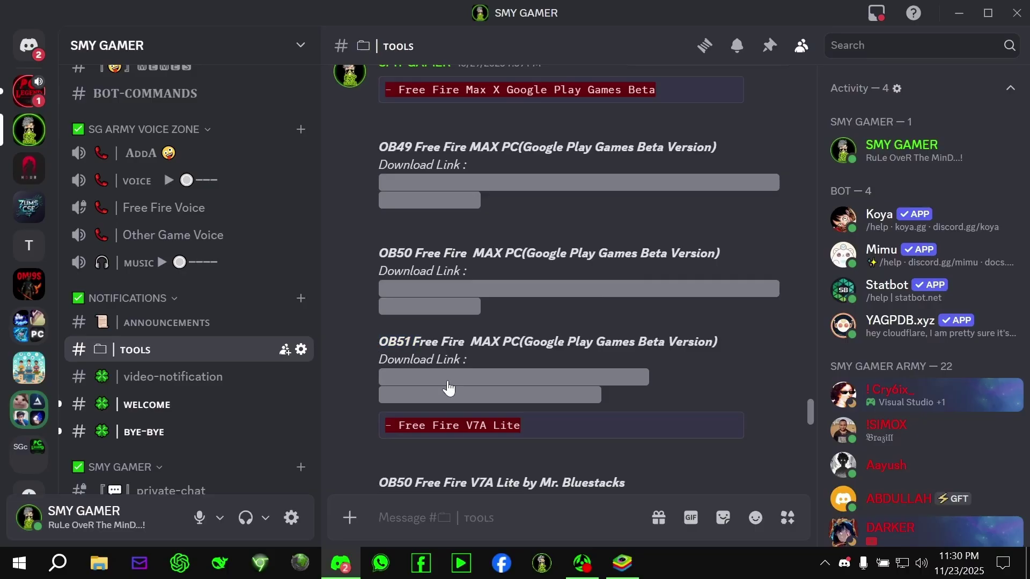
pyautogui.click(449, 388)
pyautogui.click(450, 393)
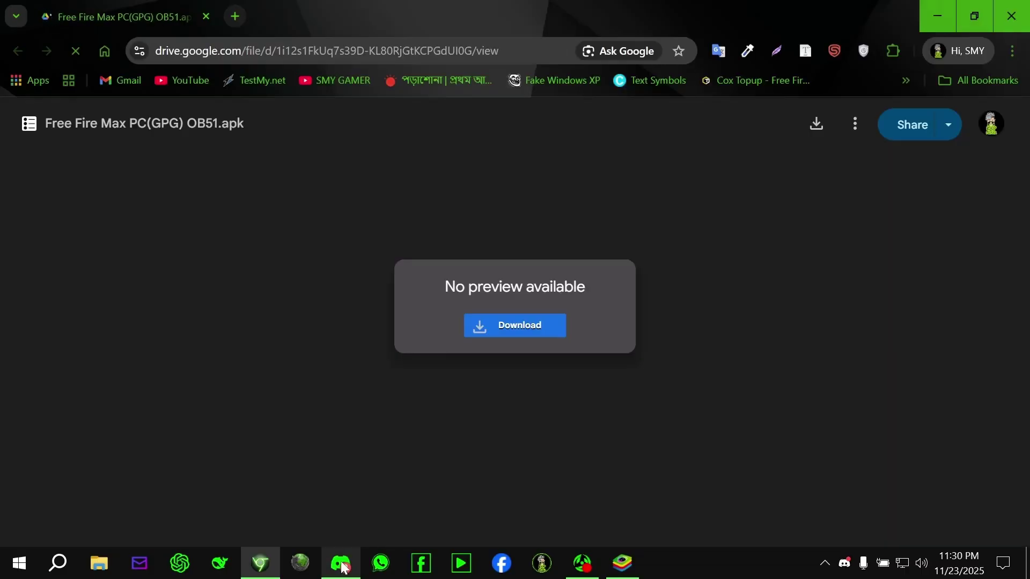
pyautogui.click(341, 564)
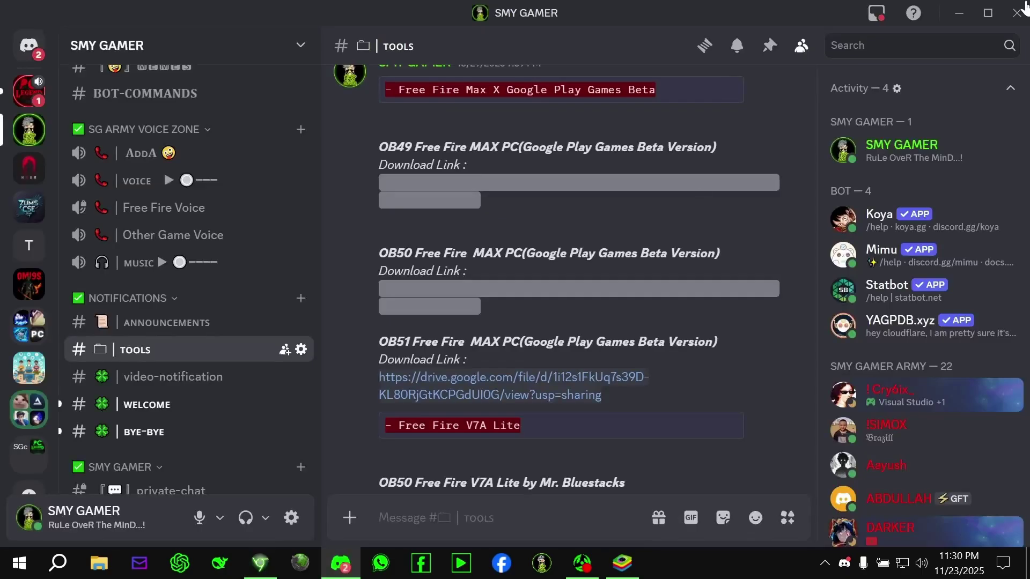
pyautogui.click(1021, 5)
# Step: Download Free Fire Max PC(GPG) OB51.apk from Google Drive and close the browser while the file transfers
pyautogui.click(444, 284)
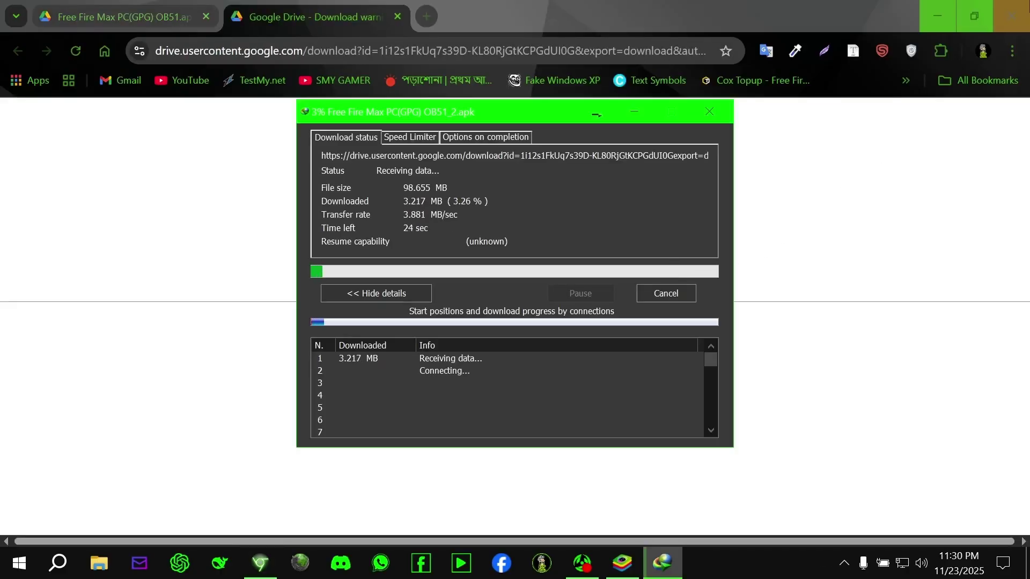
pyautogui.click(1012, 16)
pyautogui.click(638, 191)
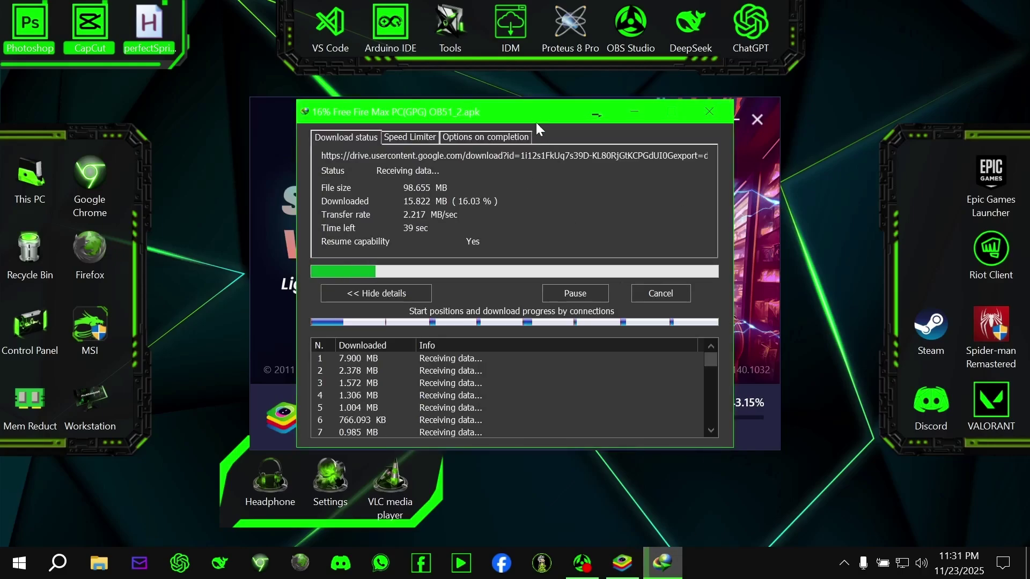
pyautogui.moveTo(464, 118); pyautogui.dragTo(223, 65)
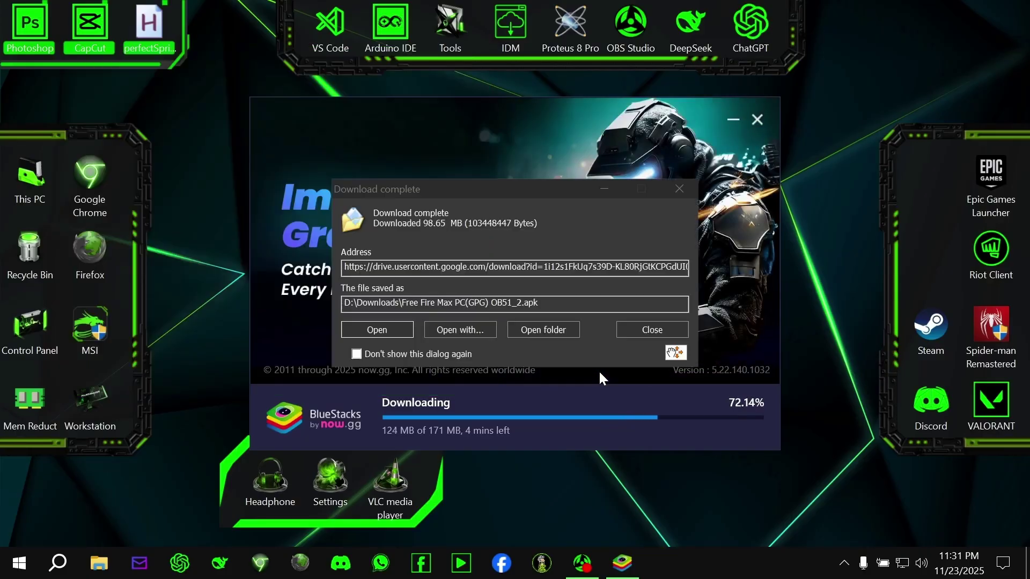
# Step: Move Free Fire Max PC(GPG) OB51_2.apk from the Downloads folder to the desktop and place its icon beside the Firefox shortcut
pyautogui.click(539, 336)
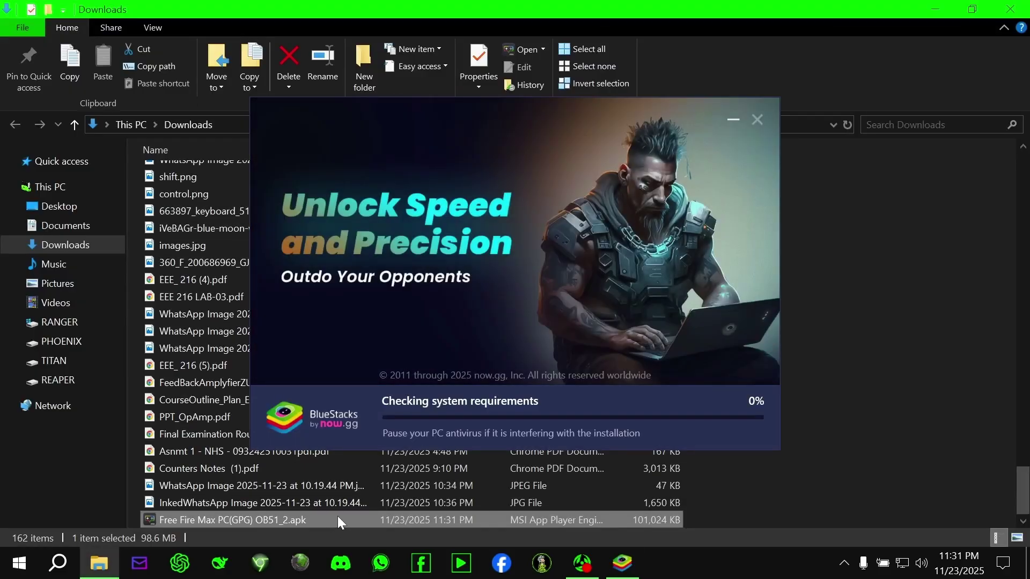
pyautogui.hotkey('ctrl', 'x')
pyautogui.click(1026, 6)
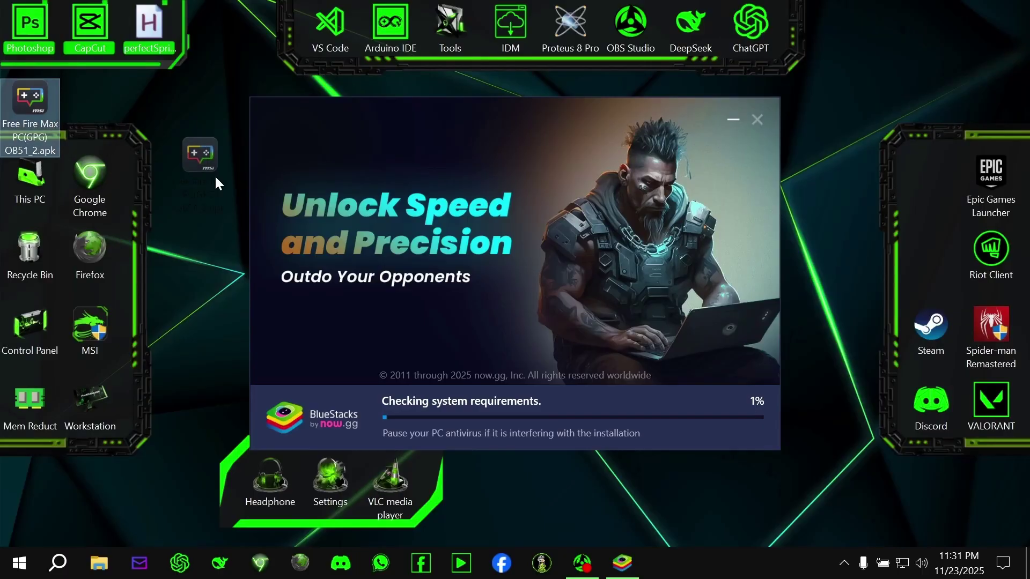
pyautogui.moveTo(215, 175); pyautogui.dragTo(183, 272)
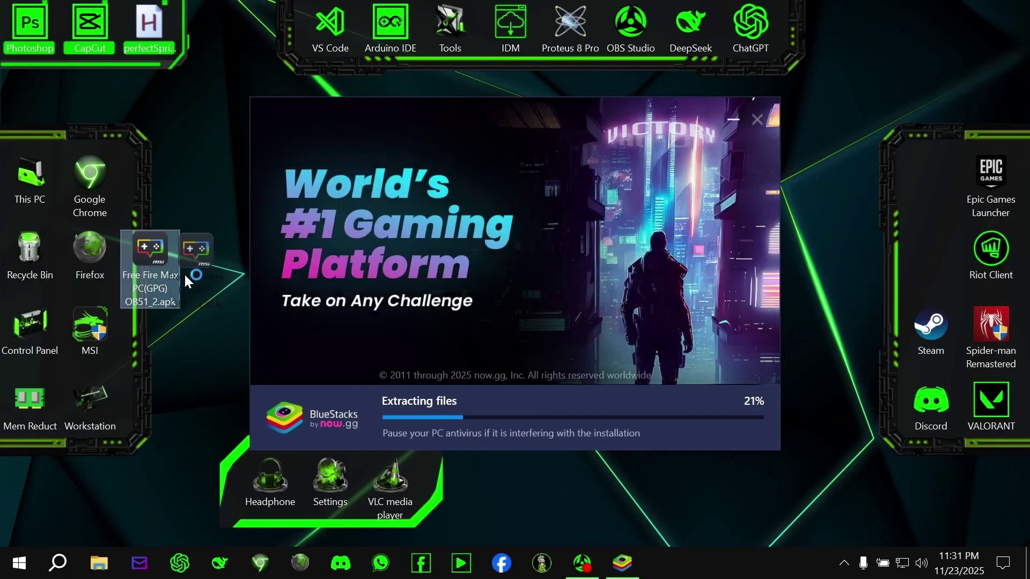
pyautogui.click(174, 147)
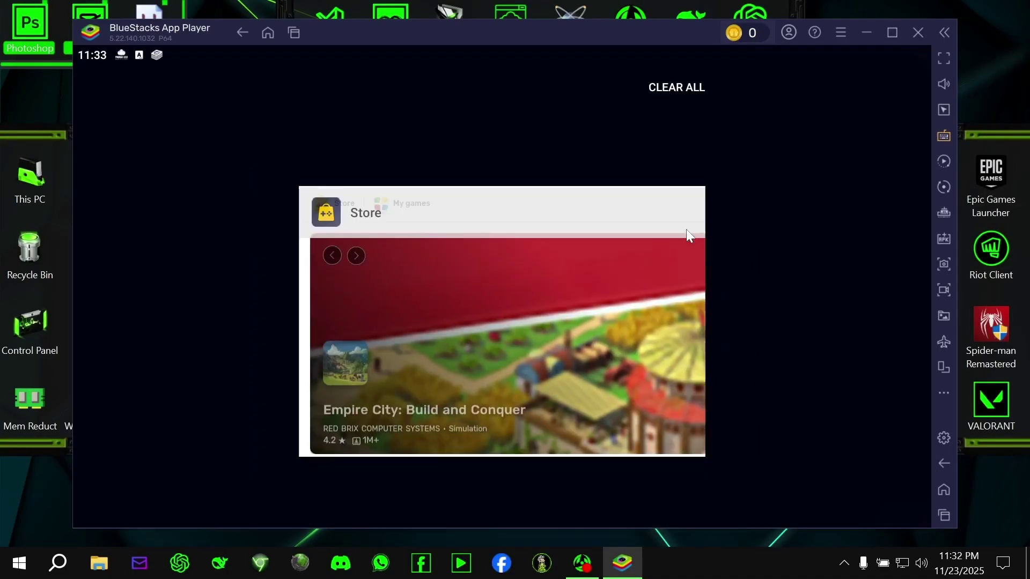
# Step: In the BlueStacks performance settings, keep CPU at High (4 Cores) and set memory to High (8 GB) and the performance mode to High Performance
pyautogui.click(840, 35)
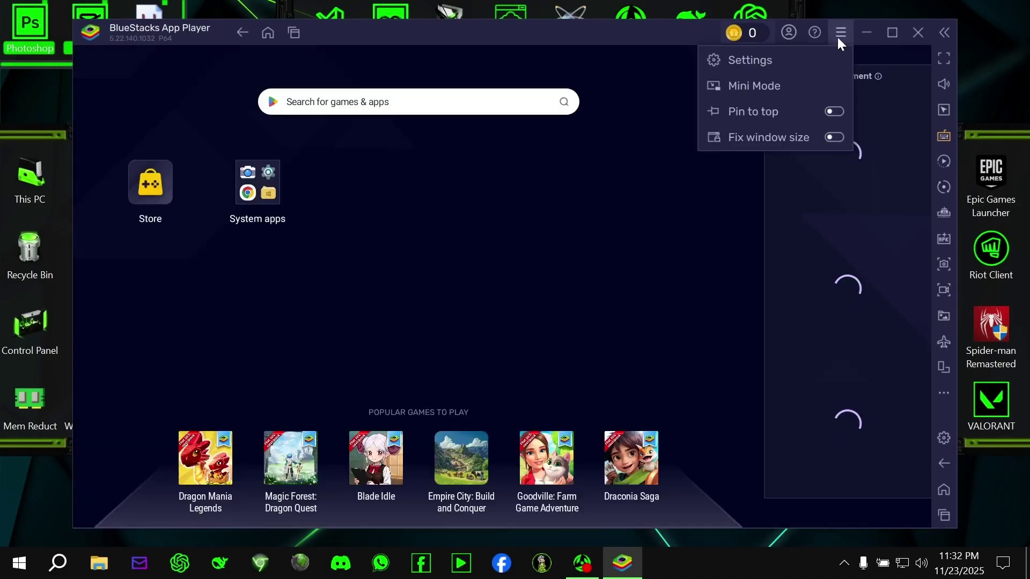
pyautogui.click(788, 62)
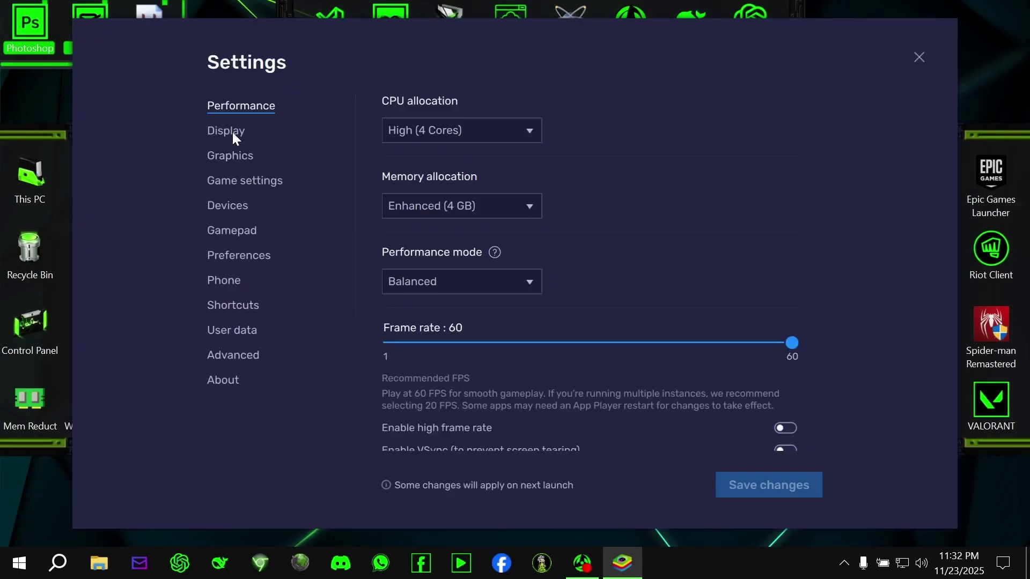
pyautogui.click(470, 131)
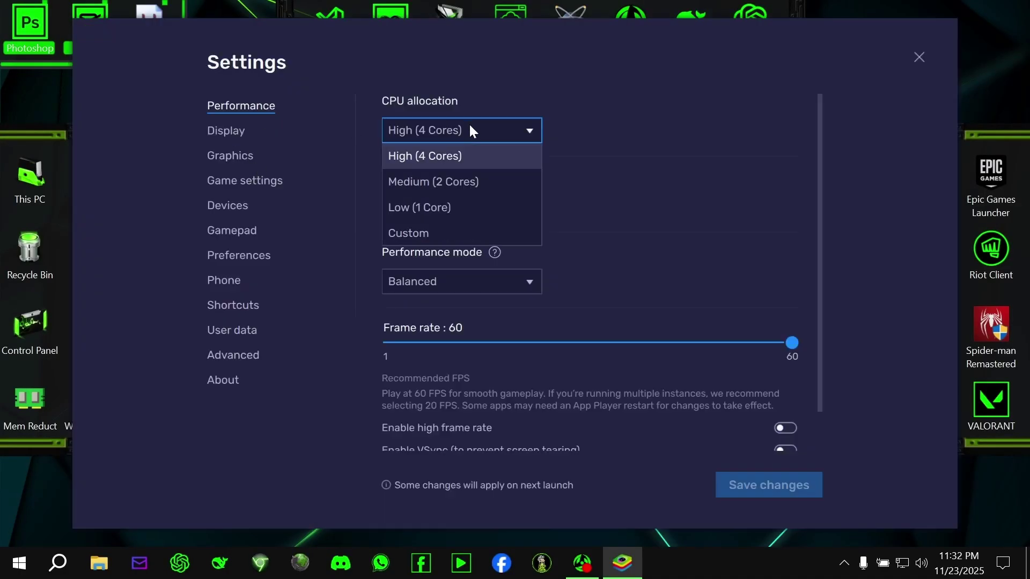
pyautogui.click(504, 130)
pyautogui.click(469, 212)
pyautogui.click(462, 230)
pyautogui.click(458, 209)
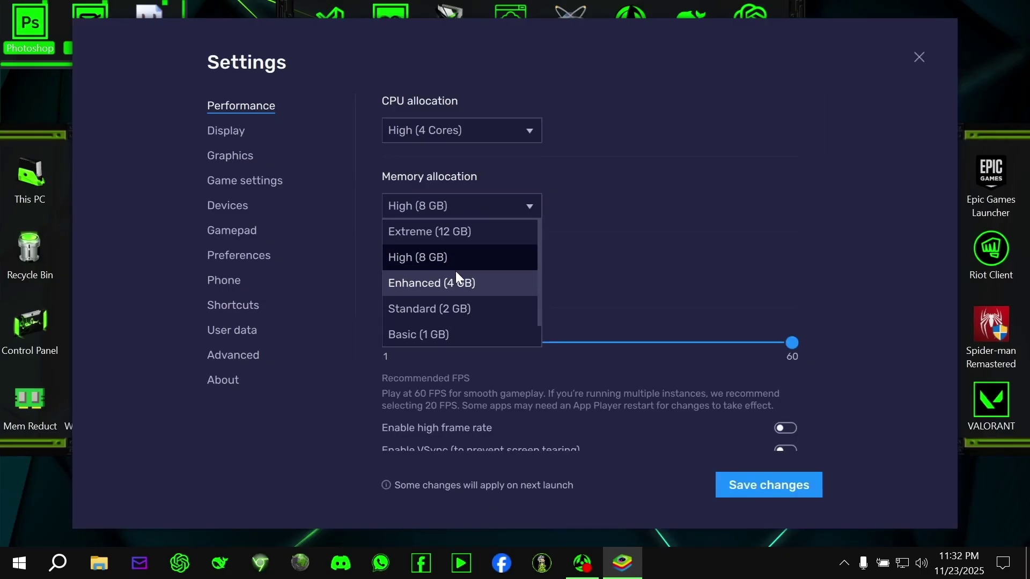
pyautogui.click(453, 258)
pyautogui.click(471, 294)
pyautogui.click(461, 307)
# Step: Enable high frame rate at 240 and FPS display during gameplay, and save the changes with a restart of BlueStacks
pyautogui.scroll(-1, 692, 311)
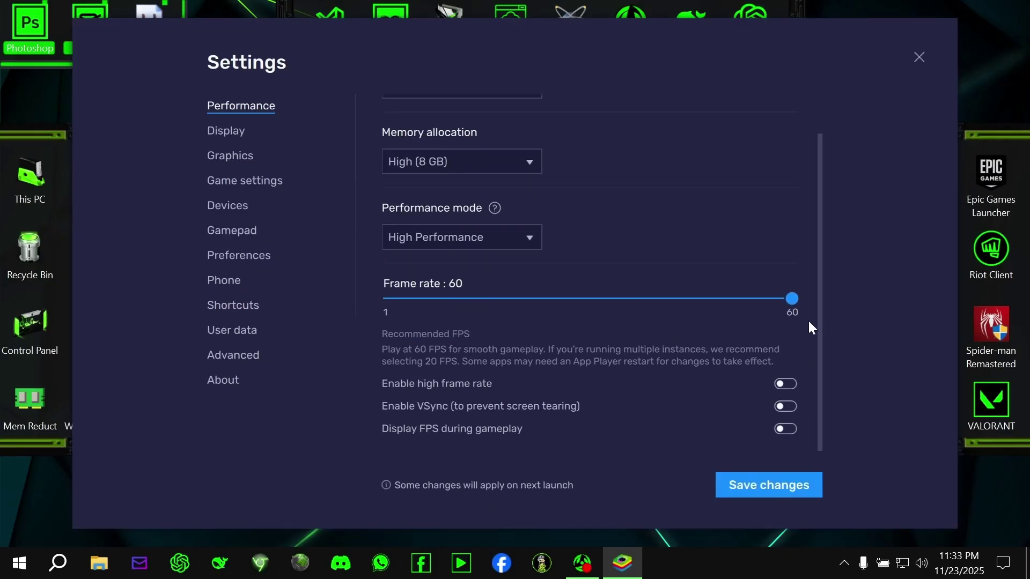
pyautogui.click(788, 429)
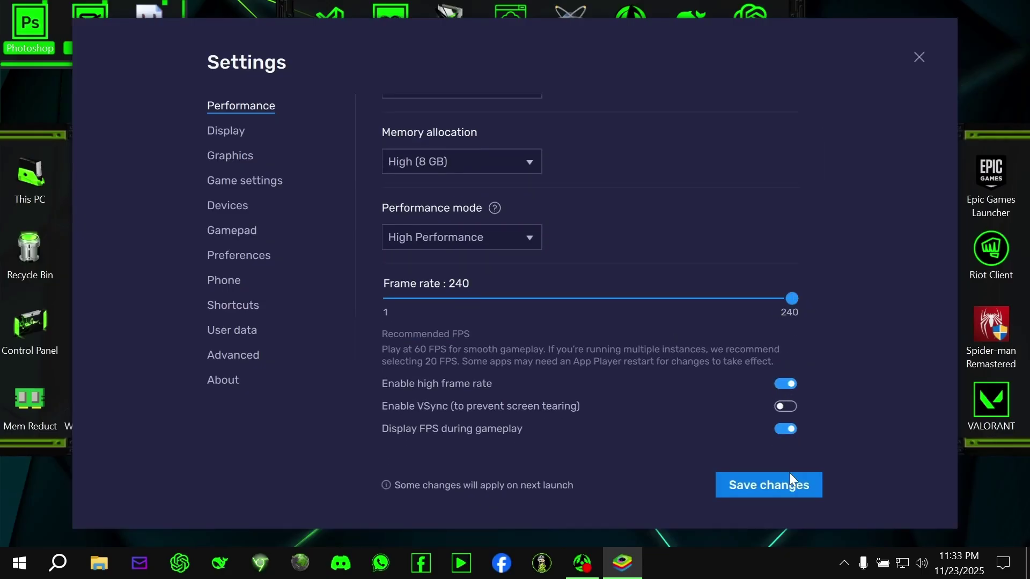
pyautogui.click(789, 482)
pyautogui.click(608, 312)
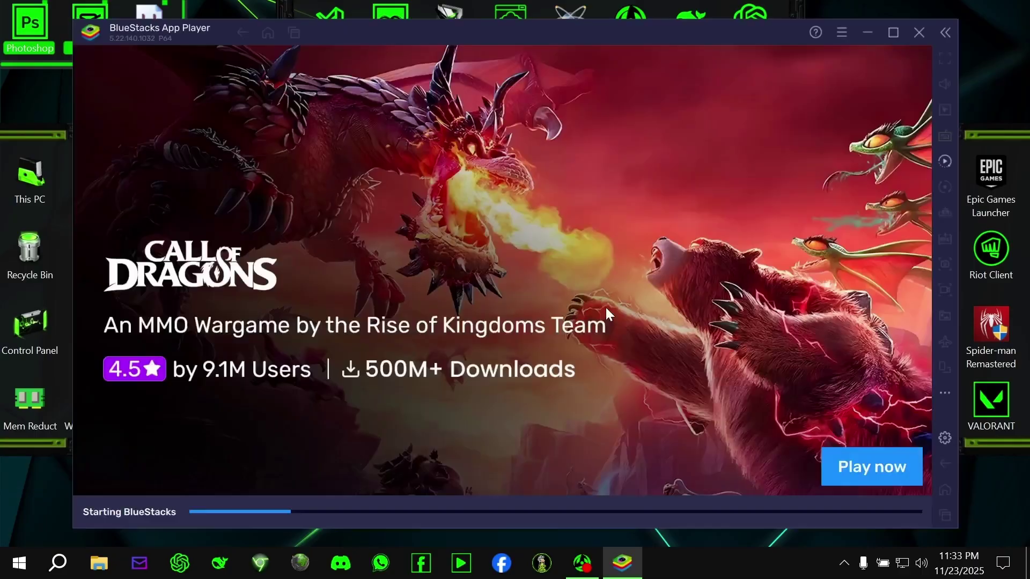
# Step: Look through the installed programs in Control Panel's Programs and Features
pyautogui.doubleClick(43, 333)
pyautogui.click(325, 308)
pyautogui.click(343, 263)
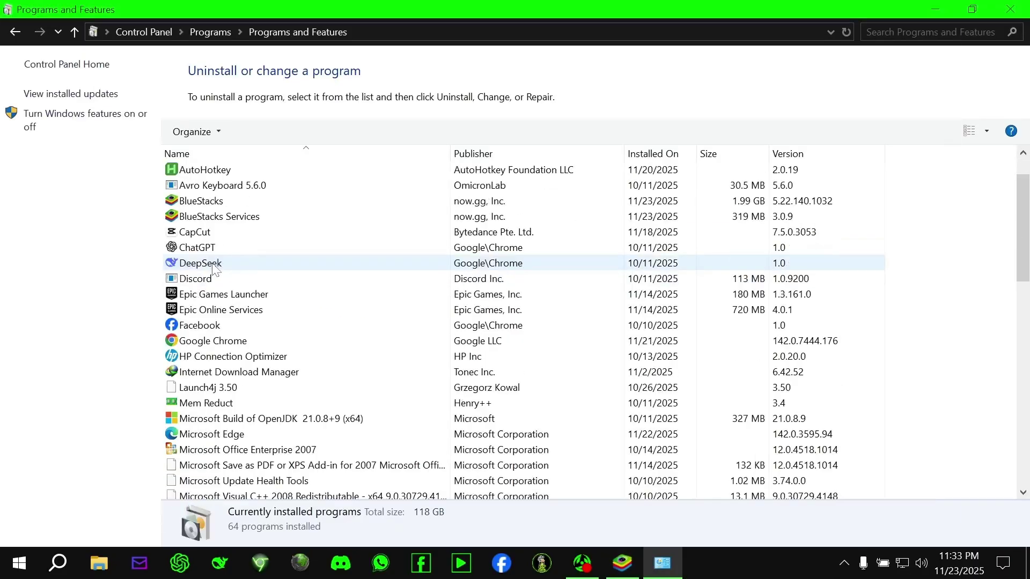
pyautogui.scroll(-10, 376, 322)
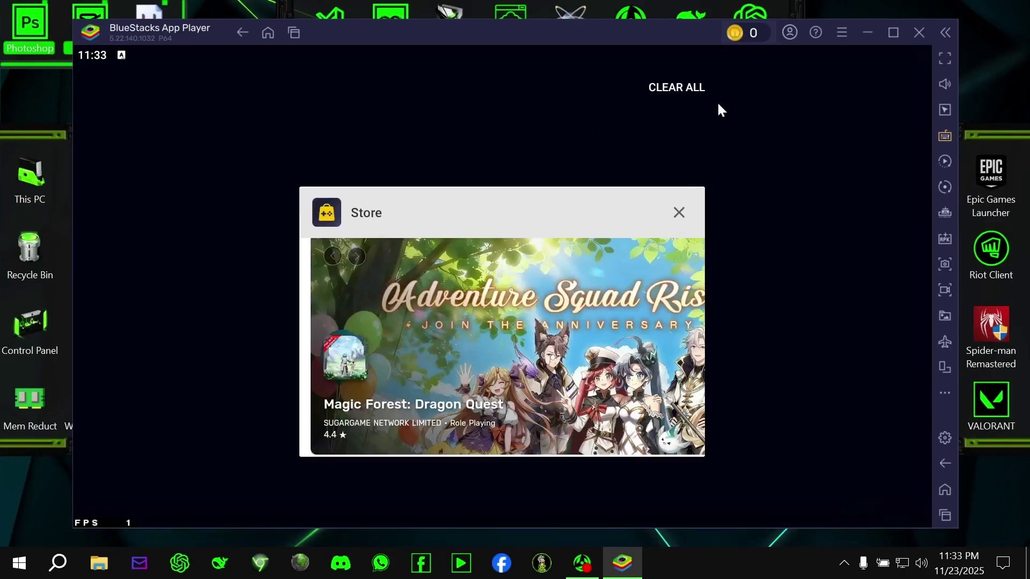
# Step: Clear all recent apps in BlueStacks and review its Display, Graphics, Game settings and Devices settings
pyautogui.click(676, 88)
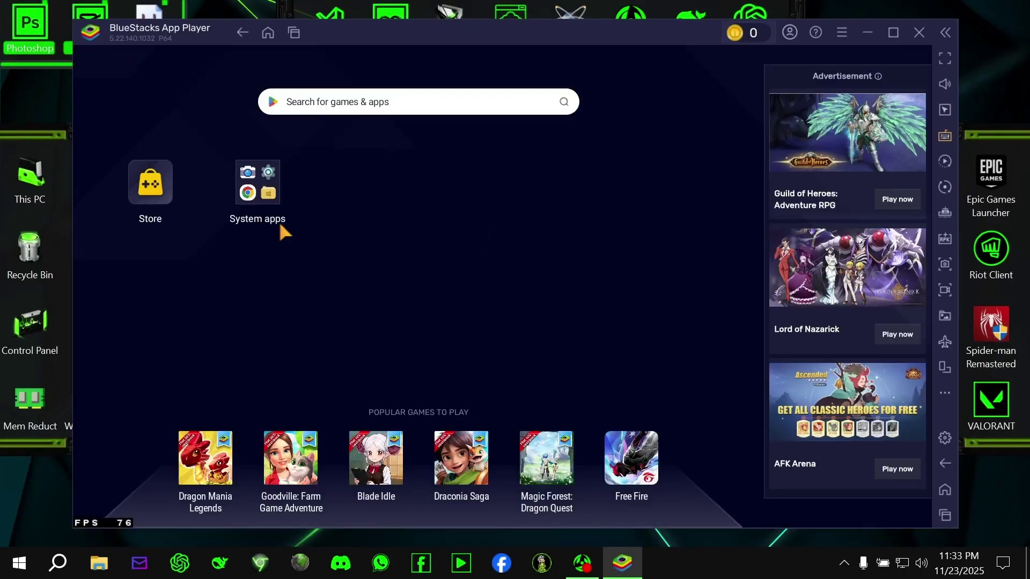
pyautogui.click(846, 34)
pyautogui.click(748, 72)
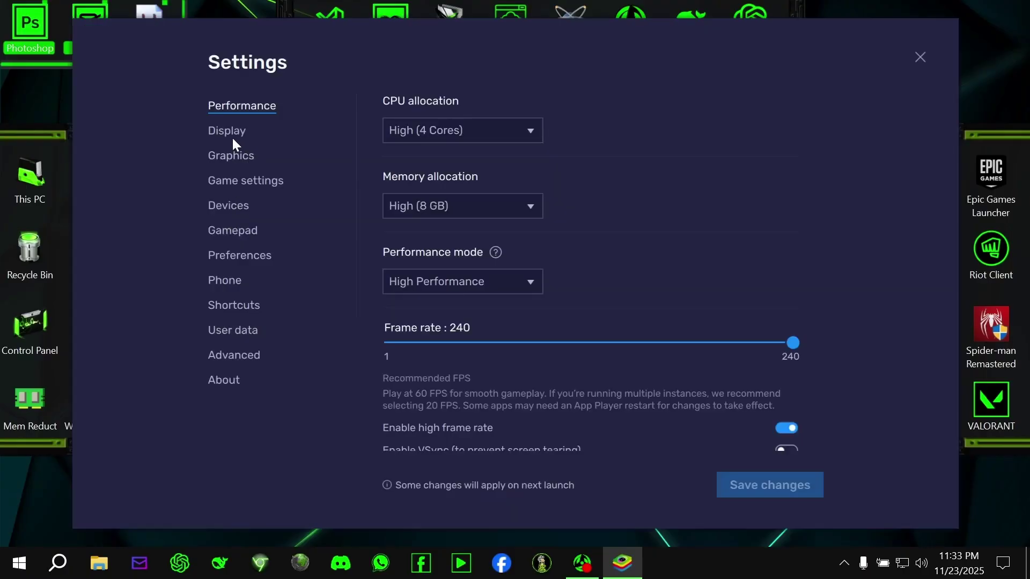
pyautogui.click(233, 137)
pyautogui.click(233, 167)
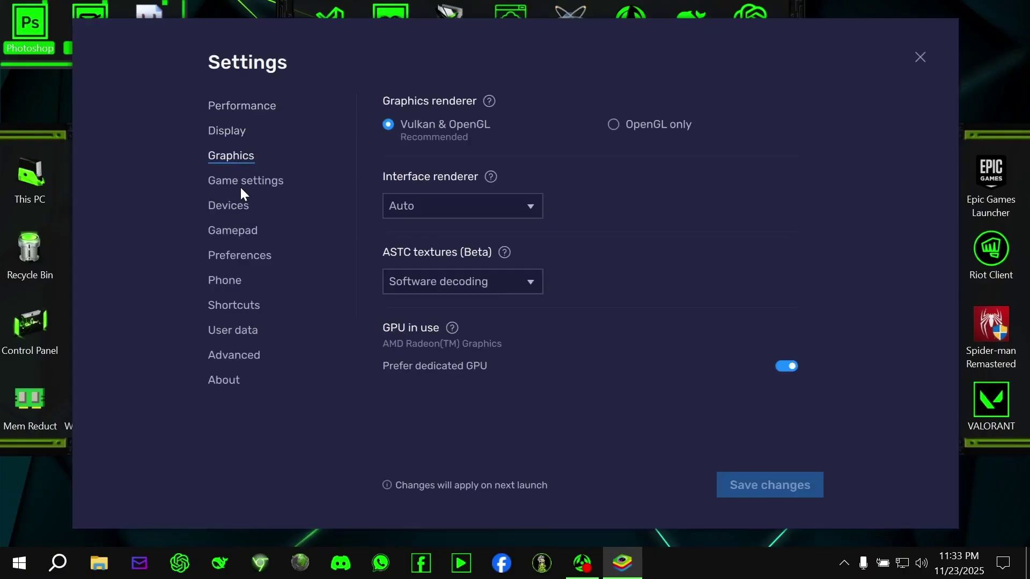
pyautogui.click(242, 185)
pyautogui.click(245, 210)
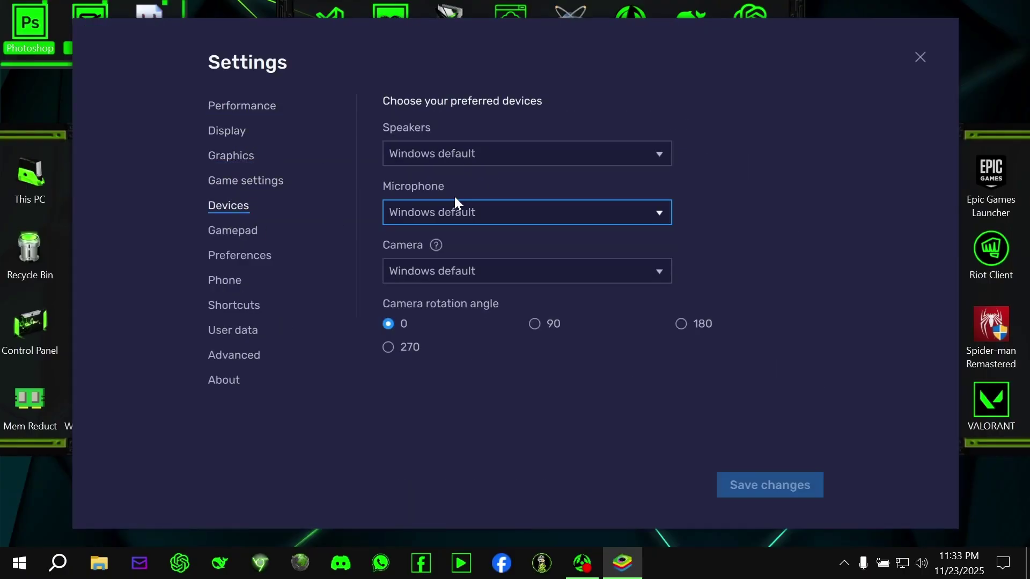
# Step: Set direct gamepad access for games to Off, disable gamepad detection, and save the changes
pyautogui.click(257, 239)
pyautogui.click(772, 194)
pyautogui.click(764, 268)
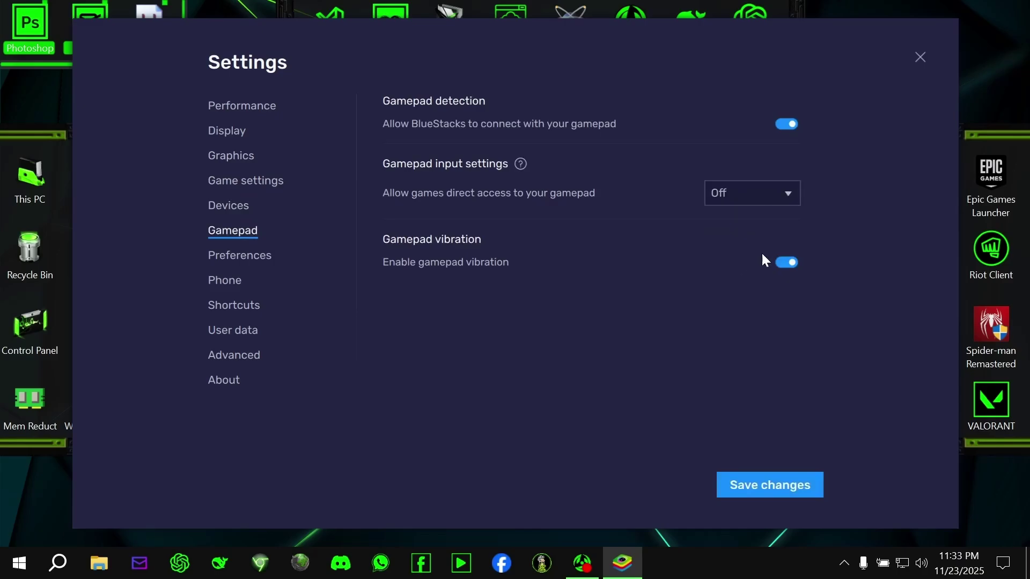
pyautogui.click(795, 126)
pyautogui.click(771, 485)
# Step: Turn off every Platform option in the preferences, from the Discord connection to video uploads, and confirm disabling ads
pyautogui.click(240, 256)
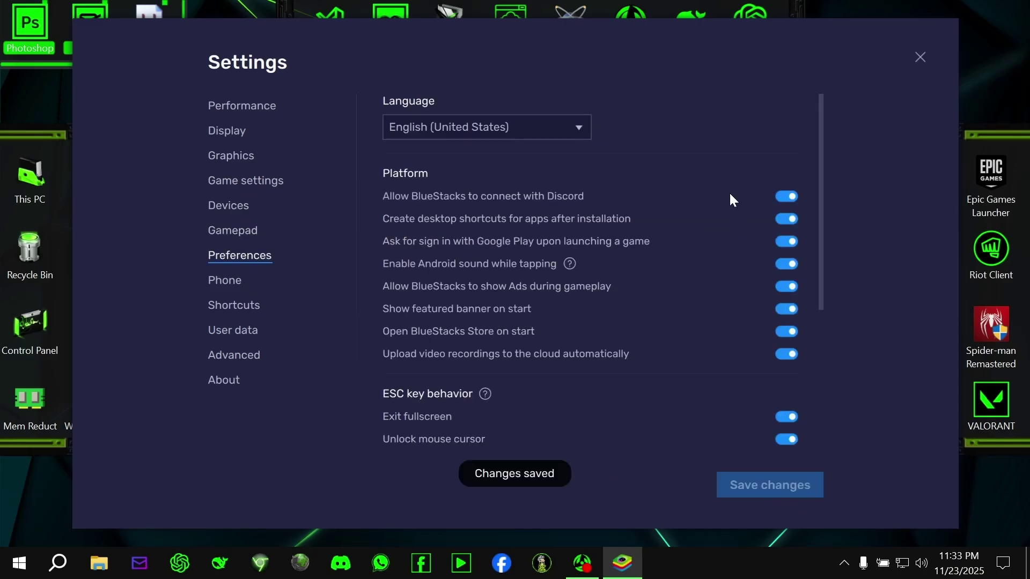
pyautogui.click(787, 197)
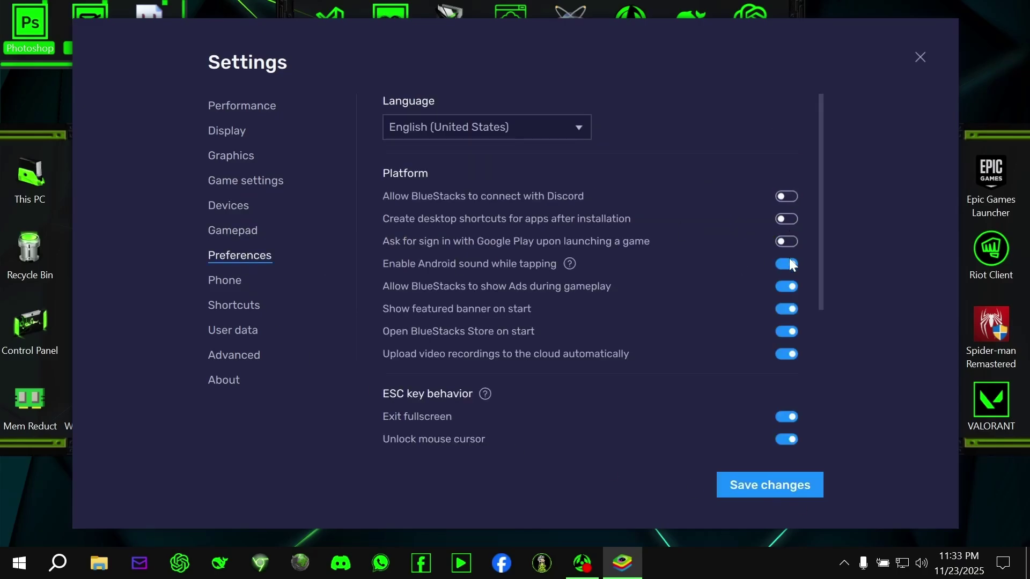
pyautogui.click(791, 286)
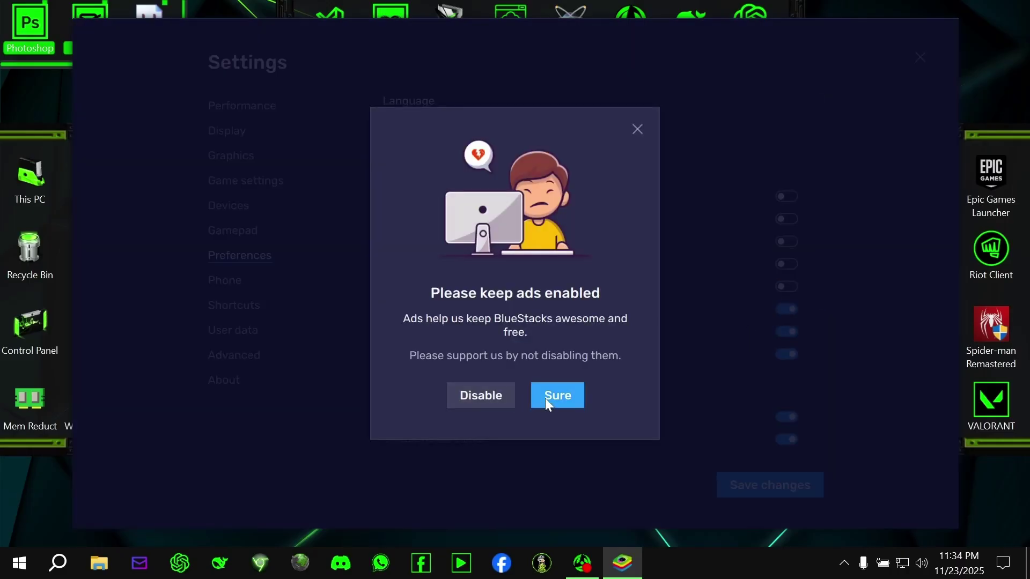
pyautogui.click(467, 396)
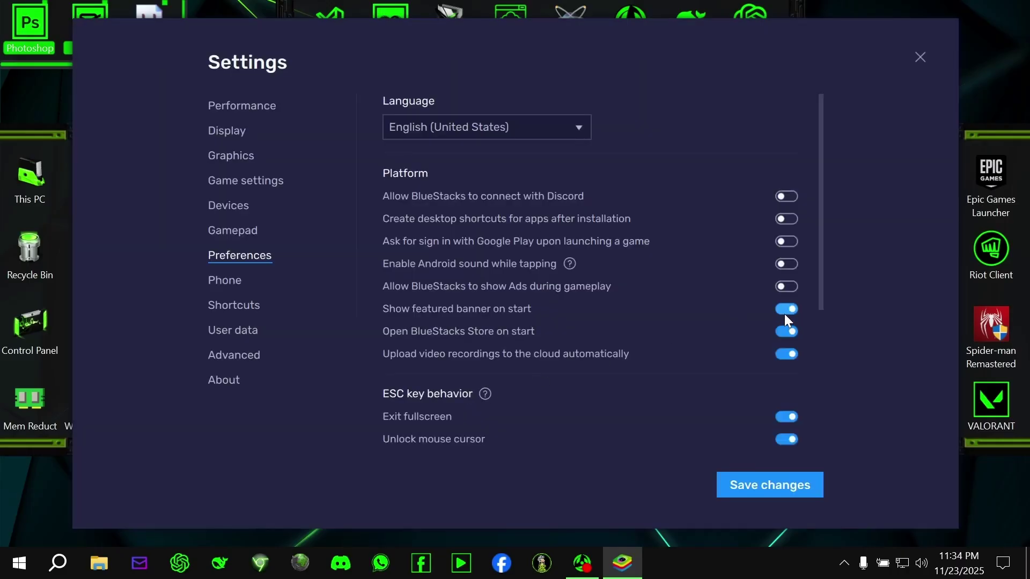
pyautogui.click(789, 352)
# Step: Turn off in-app desktop notifications and save the preferences
pyautogui.scroll(-2, 789, 376)
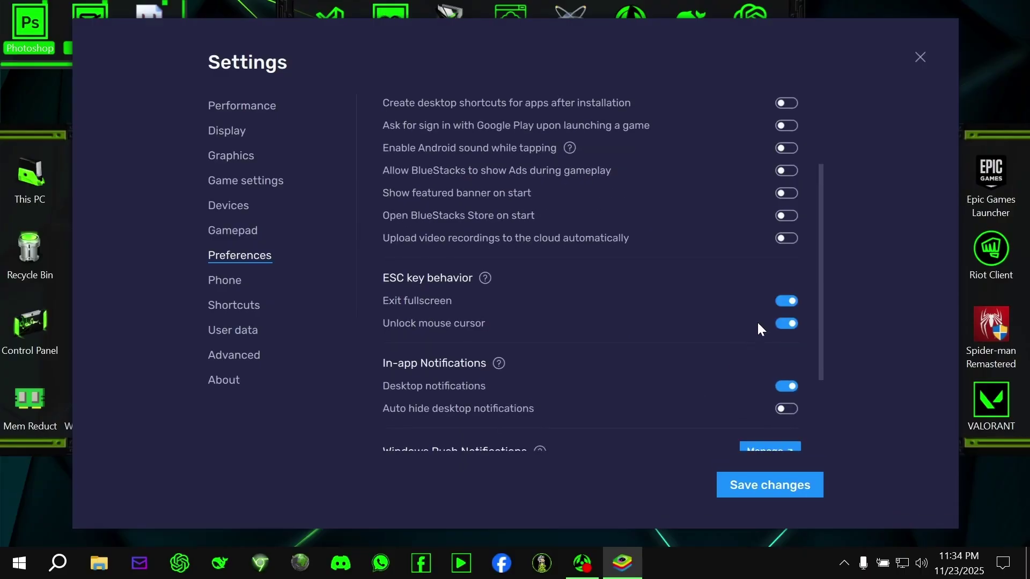
pyautogui.scroll(-2, 773, 359)
pyautogui.click(786, 300)
pyautogui.scroll(-1, 695, 426)
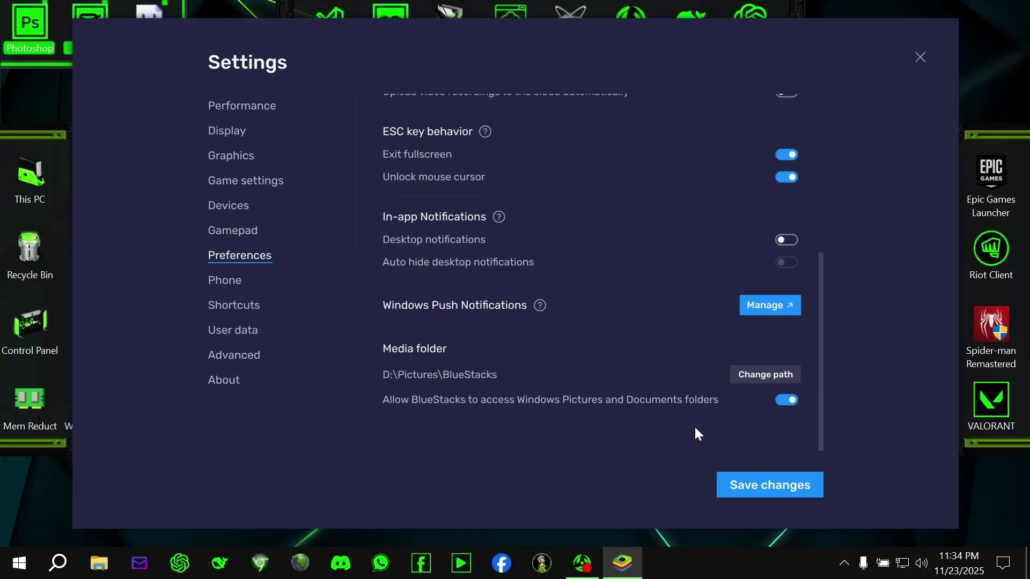
pyautogui.click(758, 487)
# Step: Change the phone's predefined device profile to Asus ROG 2 and save the changes
pyautogui.click(230, 275)
pyautogui.click(525, 161)
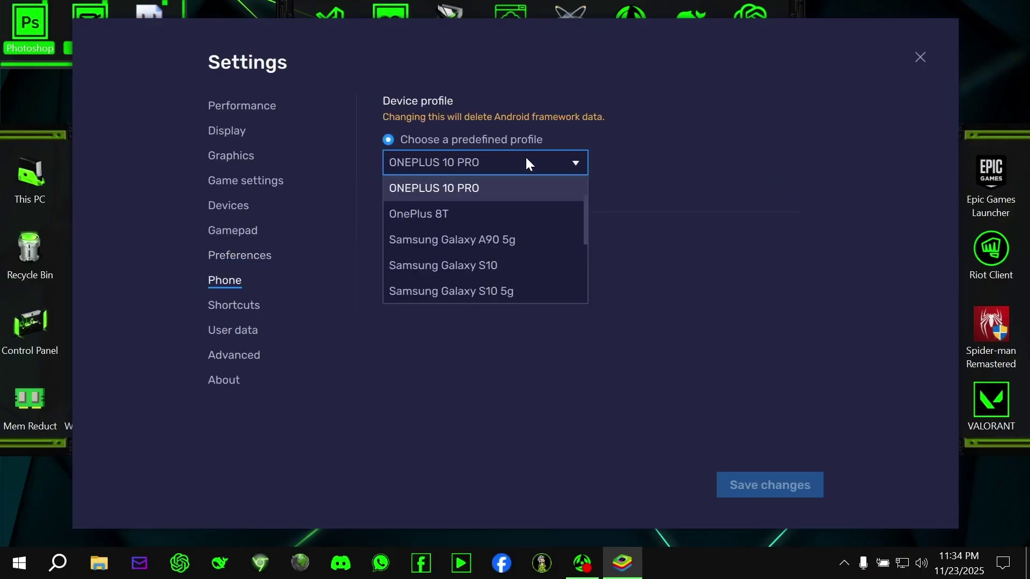
pyautogui.scroll(-3, 507, 217)
pyautogui.scroll(2, 480, 263)
pyautogui.scroll(3, 480, 242)
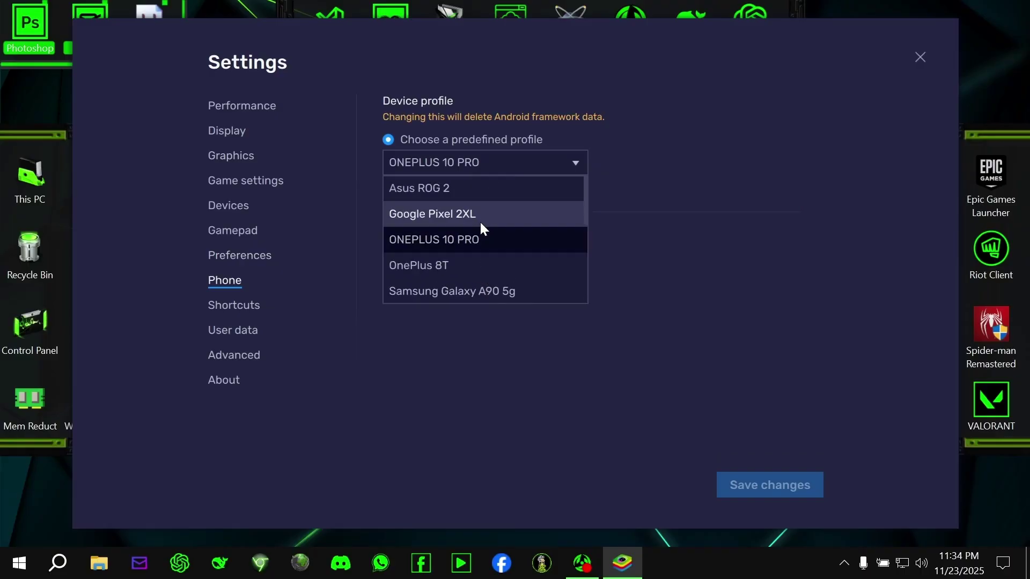
pyautogui.click(477, 188)
pyautogui.click(226, 306)
pyautogui.click(622, 238)
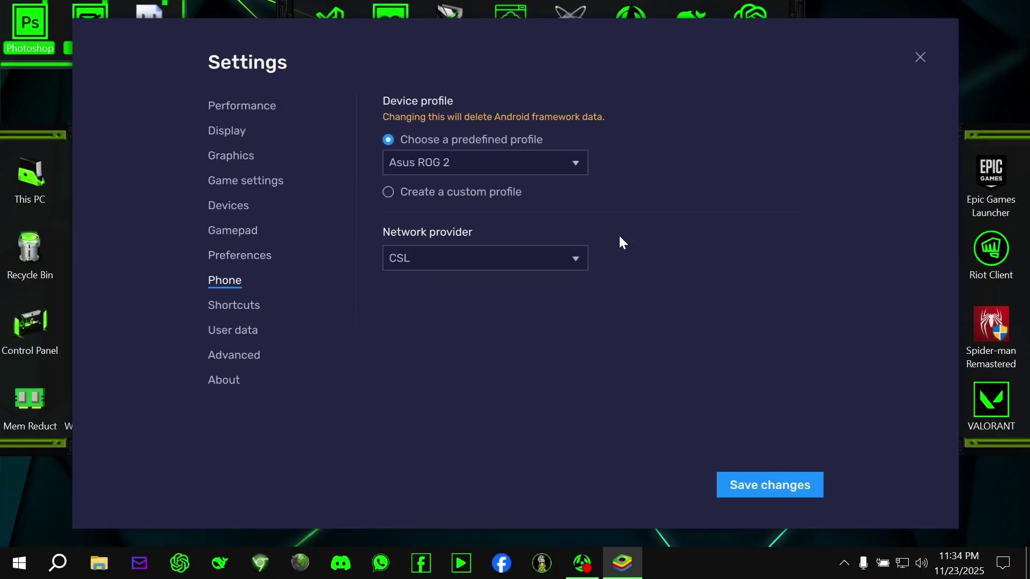
pyautogui.click(770, 485)
# Step: Clear the Boss key, Open settings, volume, Mute/Unmute, Take screenshot and Capture Moment shortcuts
pyautogui.click(234, 305)
pyautogui.click(773, 128)
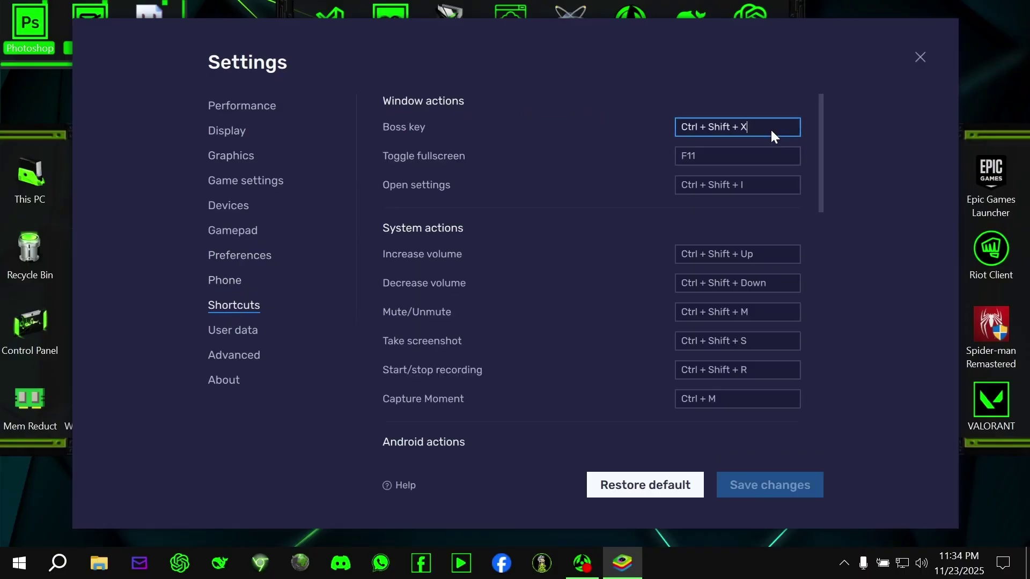
pyautogui.click(764, 186)
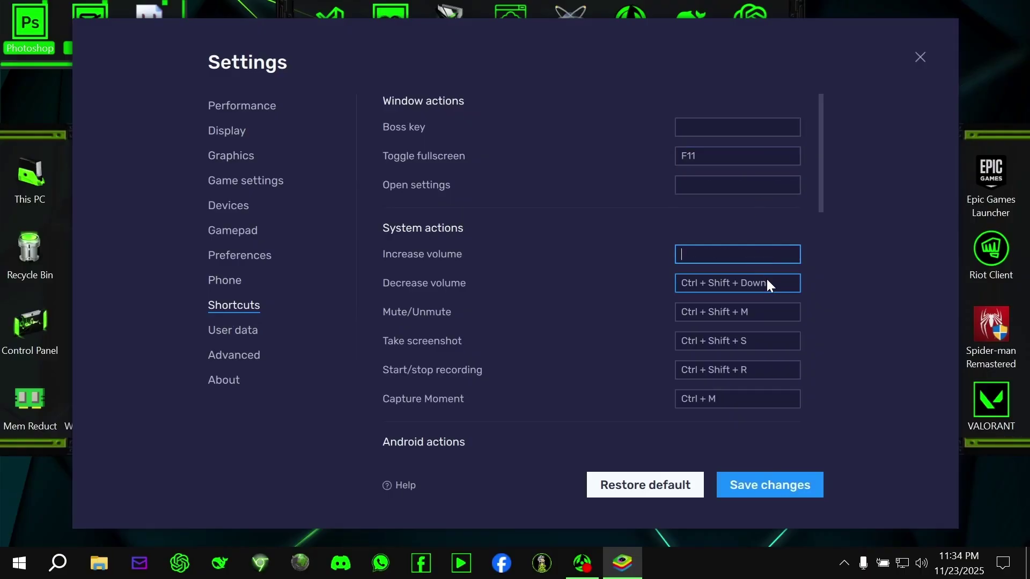
pyautogui.click(772, 341)
pyautogui.click(757, 399)
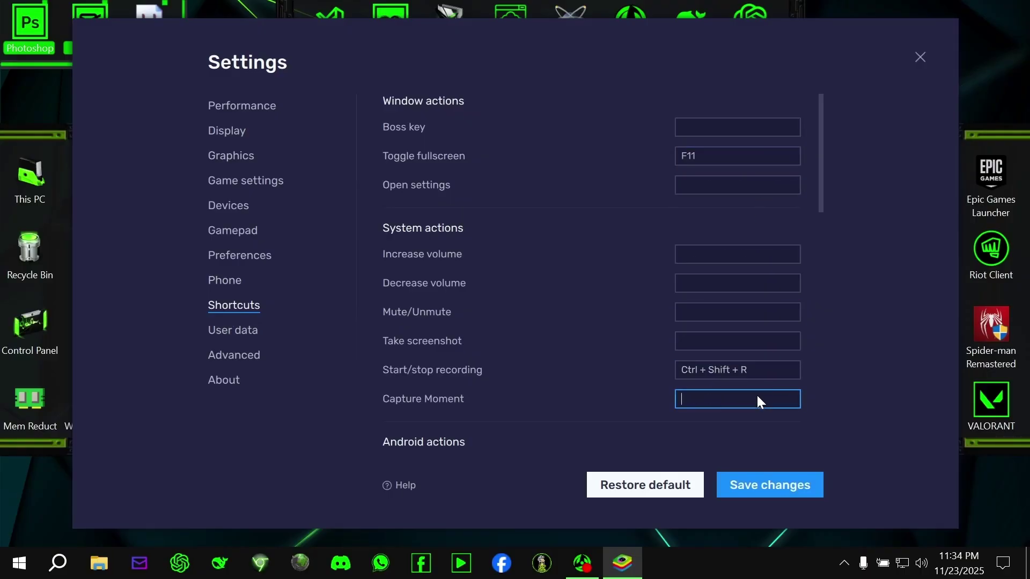
# Step: Clear all Android actions shortcuts, from Toggle Airplane Mode to Recent apps
pyautogui.scroll(-2, 761, 386)
pyautogui.click(765, 352)
pyautogui.click(768, 382)
pyautogui.click(773, 410)
pyautogui.click(777, 441)
# Step: Clear all Game controls shortcuts, from Toggle game controls to Switch game controls scheme
pyautogui.scroll(-3, 771, 331)
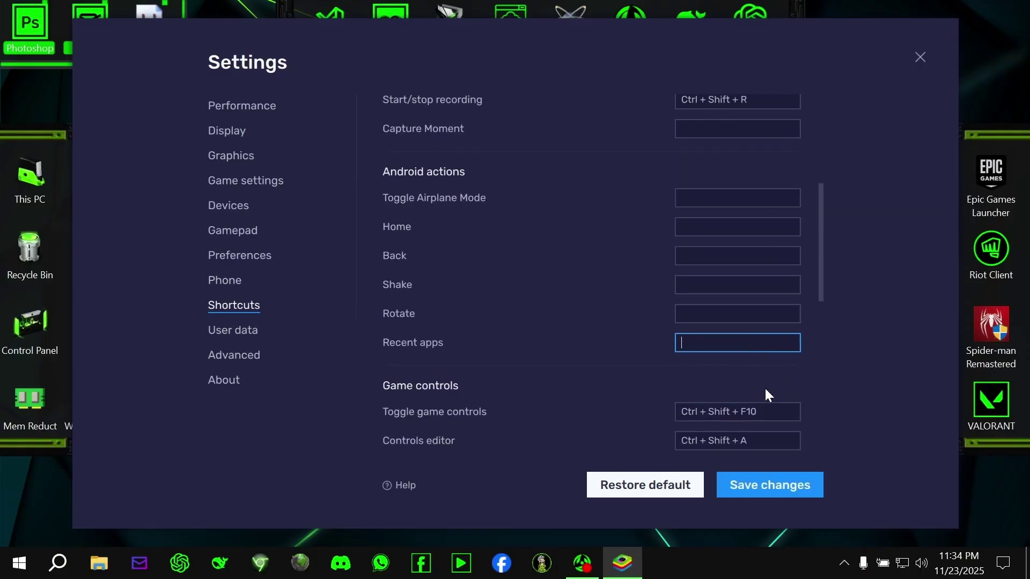
pyautogui.scroll(-3, 768, 338)
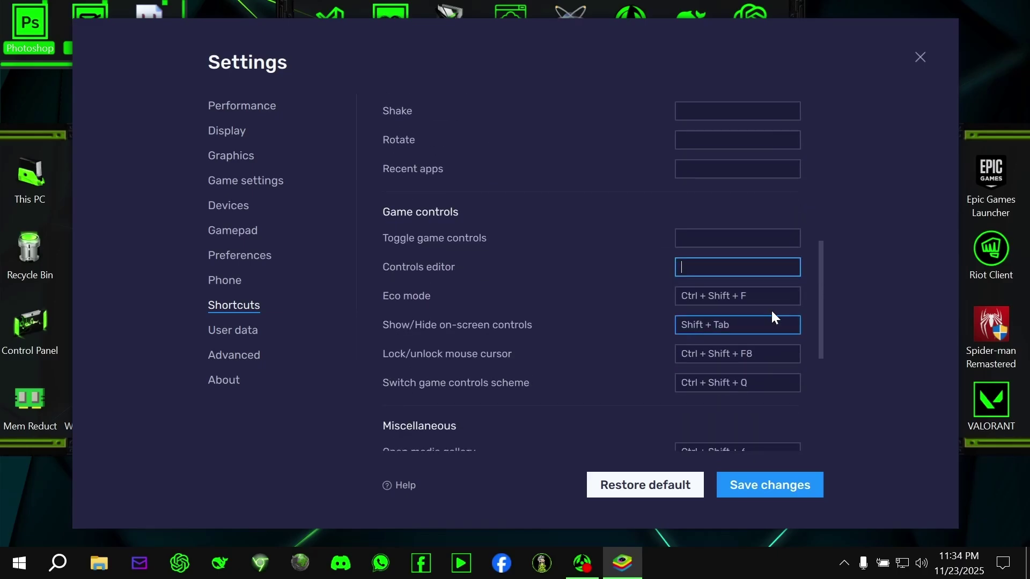
pyautogui.click(771, 327)
pyautogui.click(773, 358)
pyautogui.click(771, 385)
# Step: Clear all Miscellaneous shortcuts, from Open media gallery to Screen translation, and save the changes
pyautogui.scroll(-2, 770, 392)
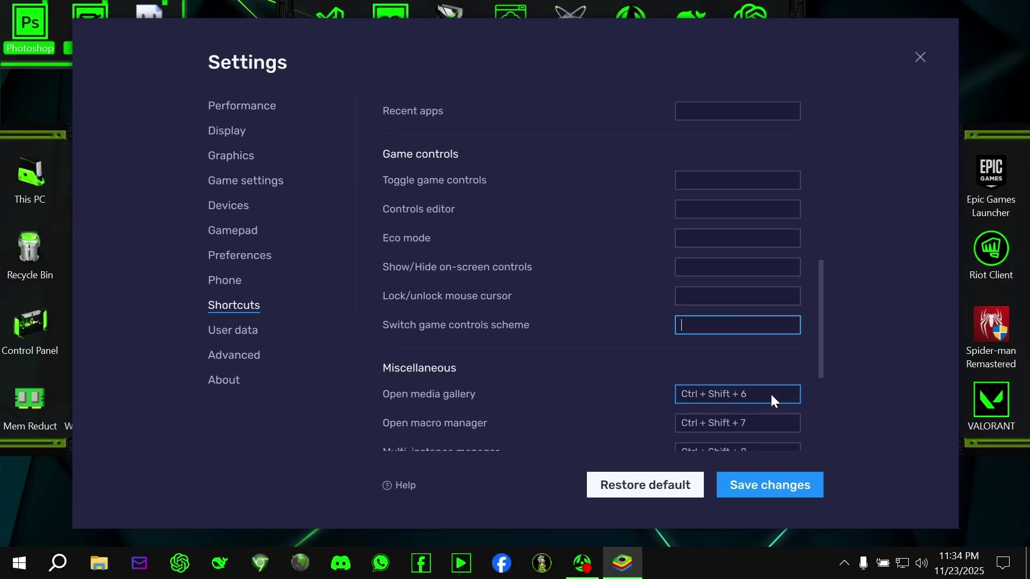
pyautogui.click(771, 395)
pyautogui.click(758, 422)
pyautogui.scroll(-3, 766, 365)
pyautogui.click(770, 298)
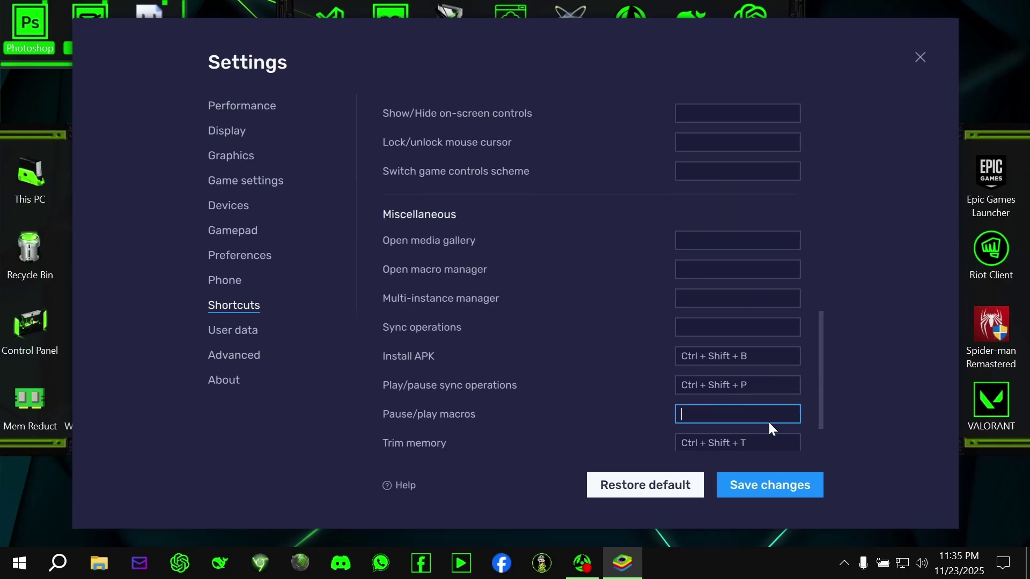
pyautogui.click(771, 357)
pyautogui.click(771, 387)
pyautogui.scroll(-2, 773, 364)
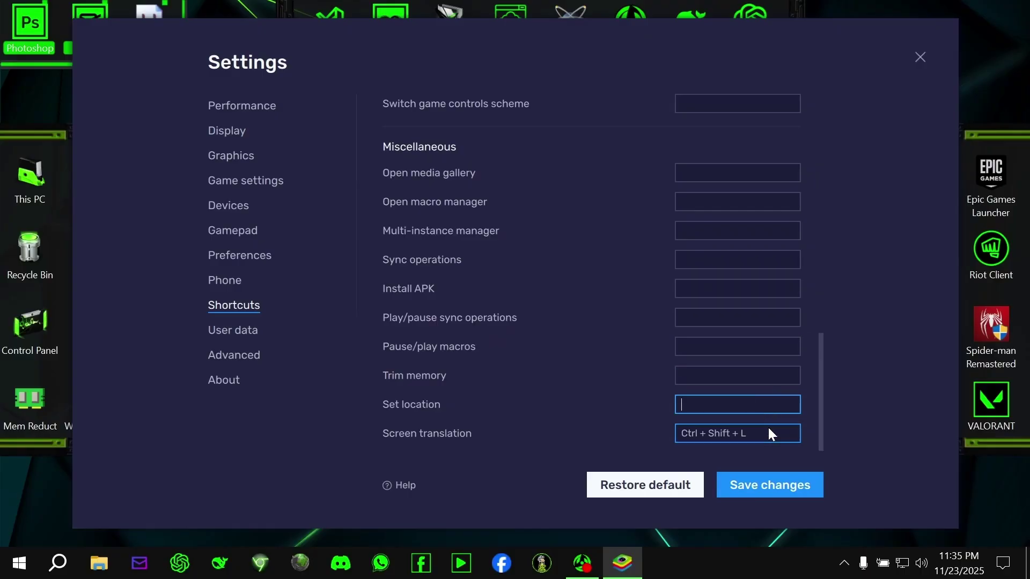
pyautogui.click(748, 477)
pyautogui.scroll(8, 710, 374)
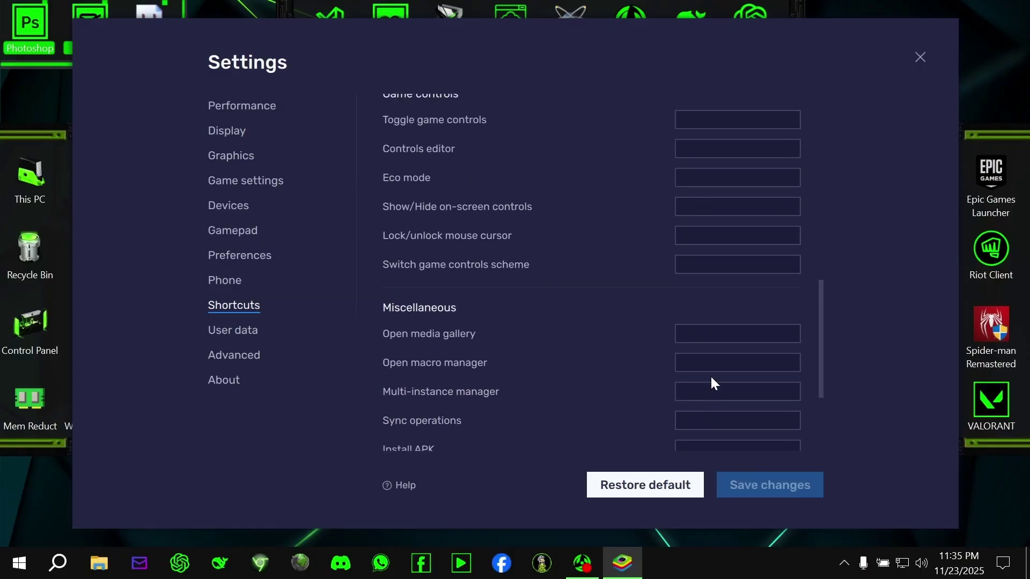
pyautogui.scroll(2, 724, 351)
# Step: Review the User data, Advanced and About settings, and close the settings
pyautogui.click(232, 330)
pyautogui.click(235, 356)
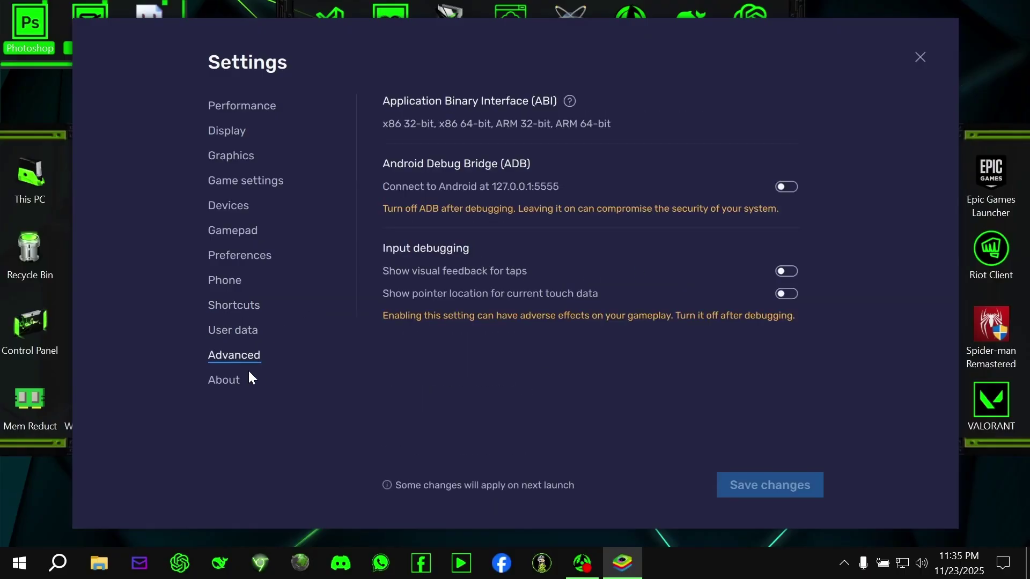
pyautogui.click(224, 380)
pyautogui.click(921, 57)
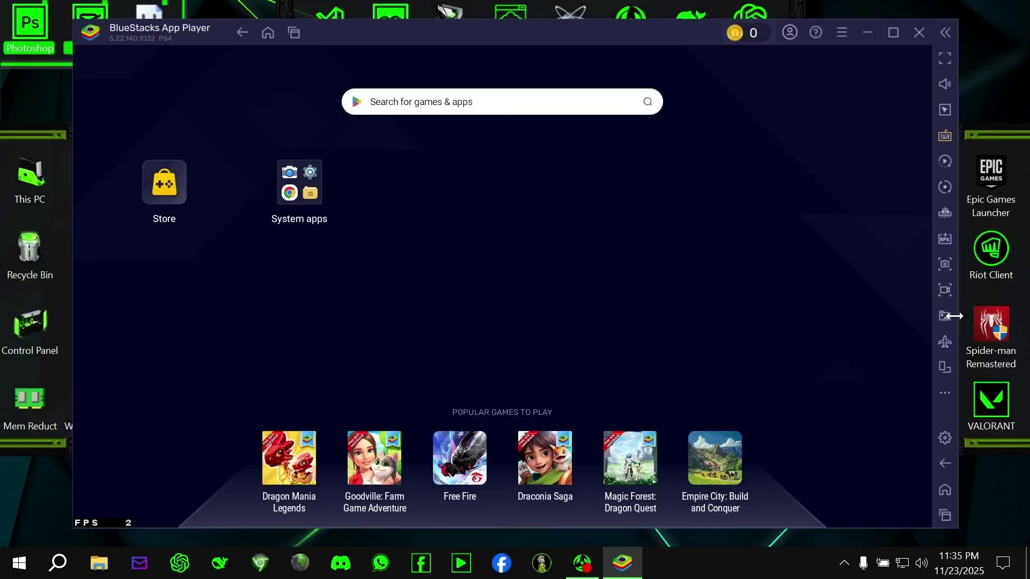
# Step: Install Free Fire Max PC(GPG) OB51_2.apk from the Desktop folder
pyautogui.click(946, 238)
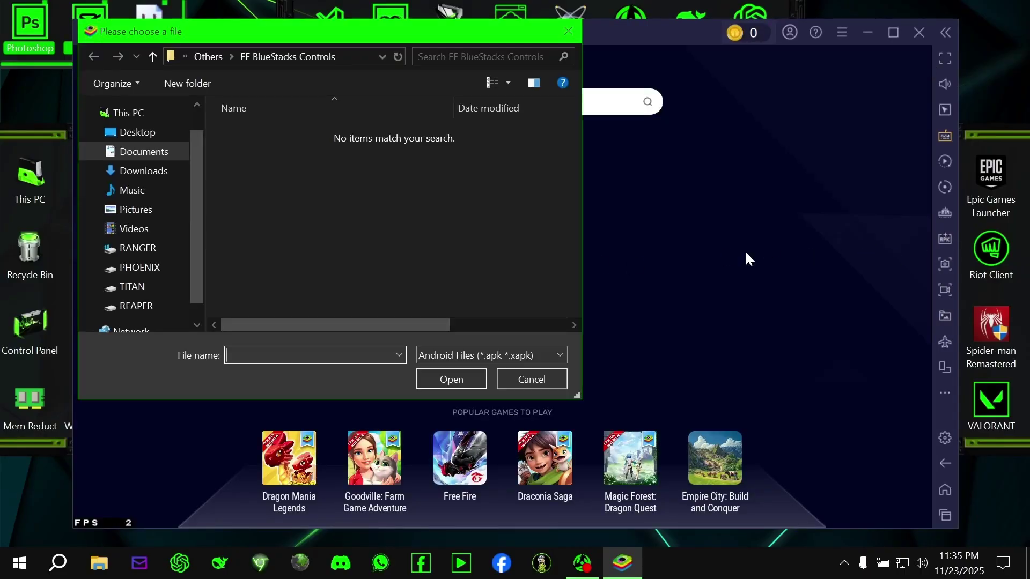
pyautogui.click(137, 133)
pyautogui.click(278, 151)
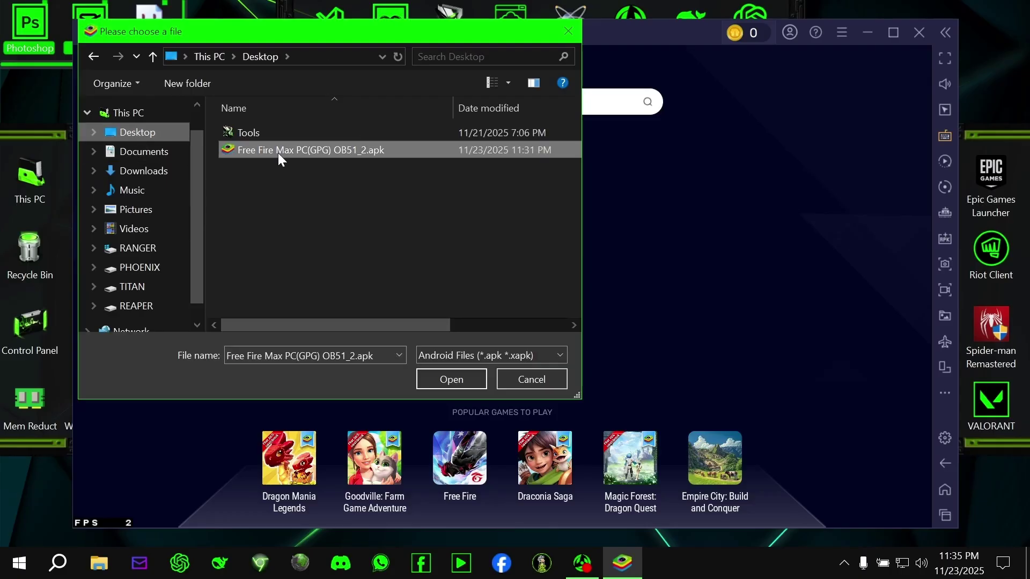
pyautogui.click(452, 380)
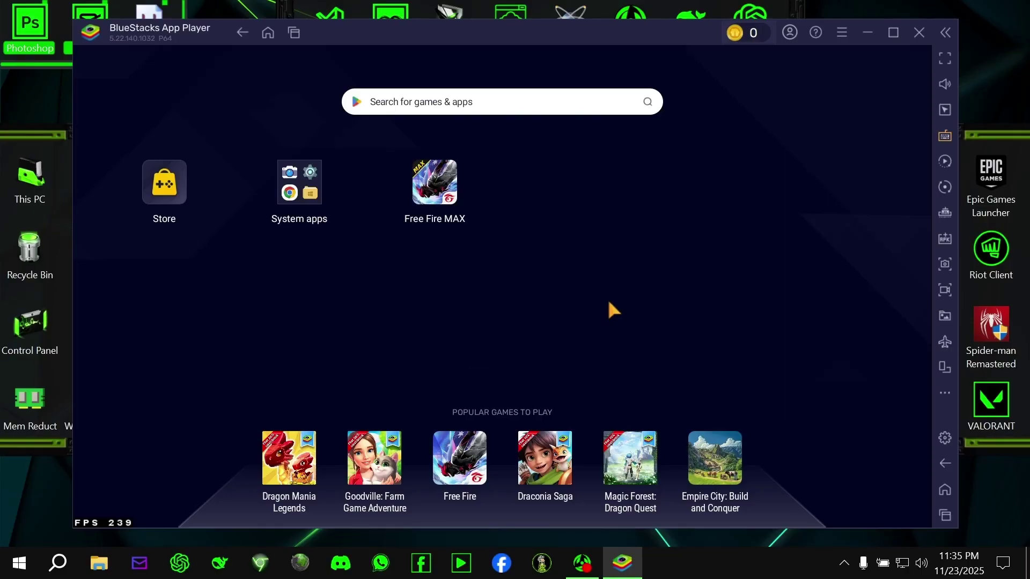
# Step: Open Google Play from the System apps folder and start signing in
pyautogui.click(313, 185)
pyautogui.click(574, 248)
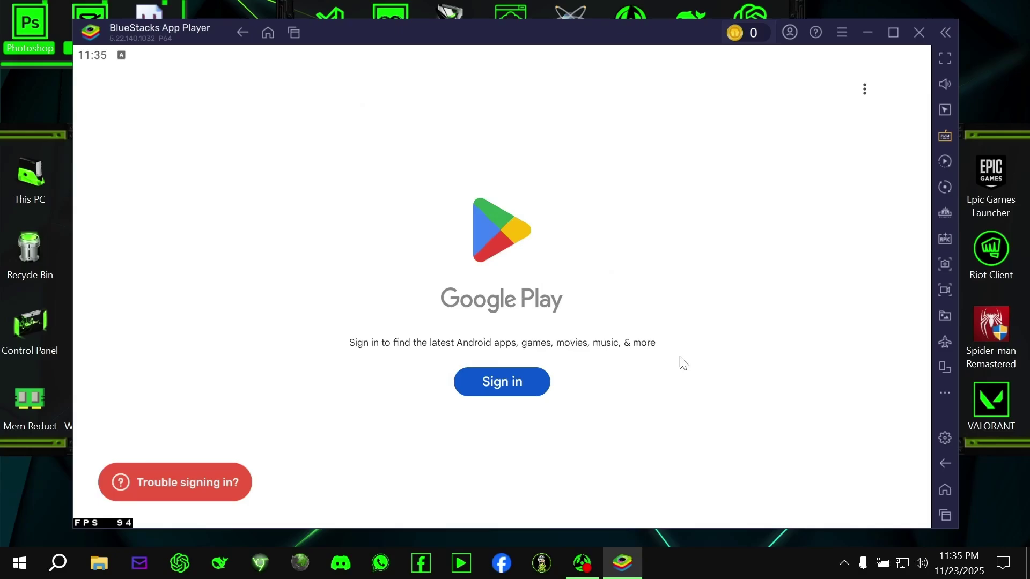
pyautogui.click(511, 387)
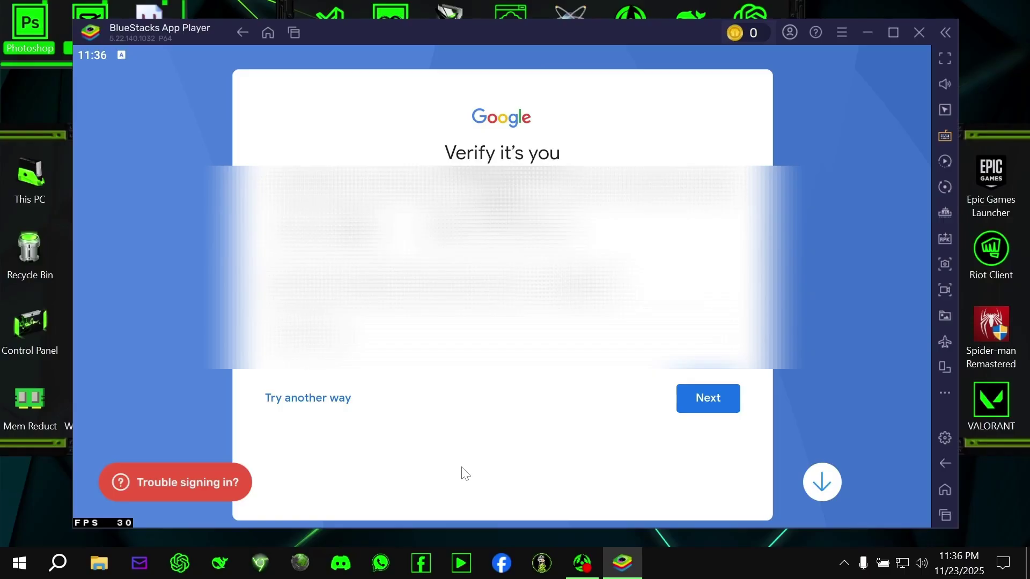
# Step: Complete the Google account verification, agree to the terms and return to the home screen
pyautogui.click(708, 398)
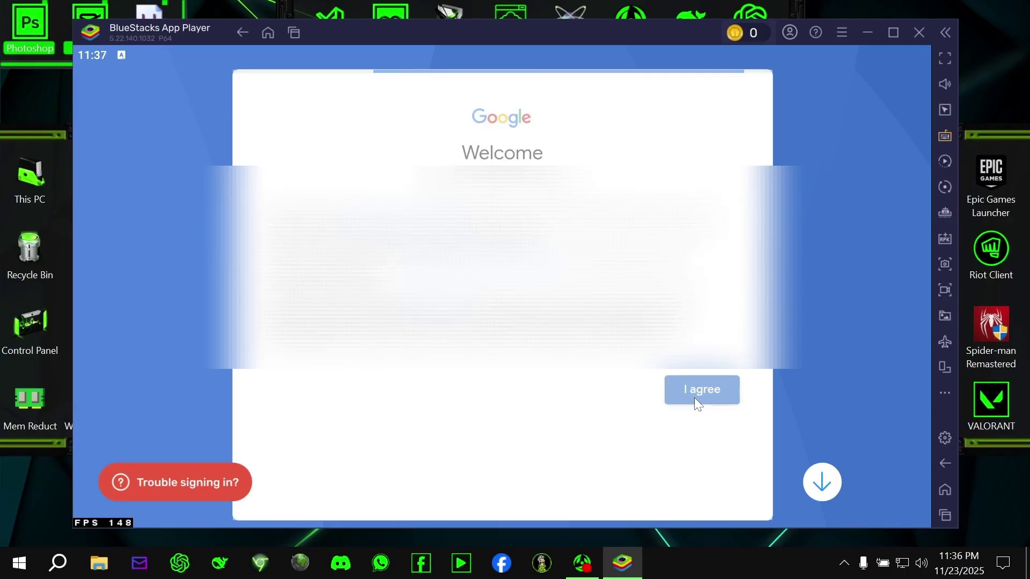
pyautogui.click(694, 397)
pyautogui.click(688, 495)
pyautogui.click(700, 491)
pyautogui.click(699, 491)
pyautogui.click(944, 490)
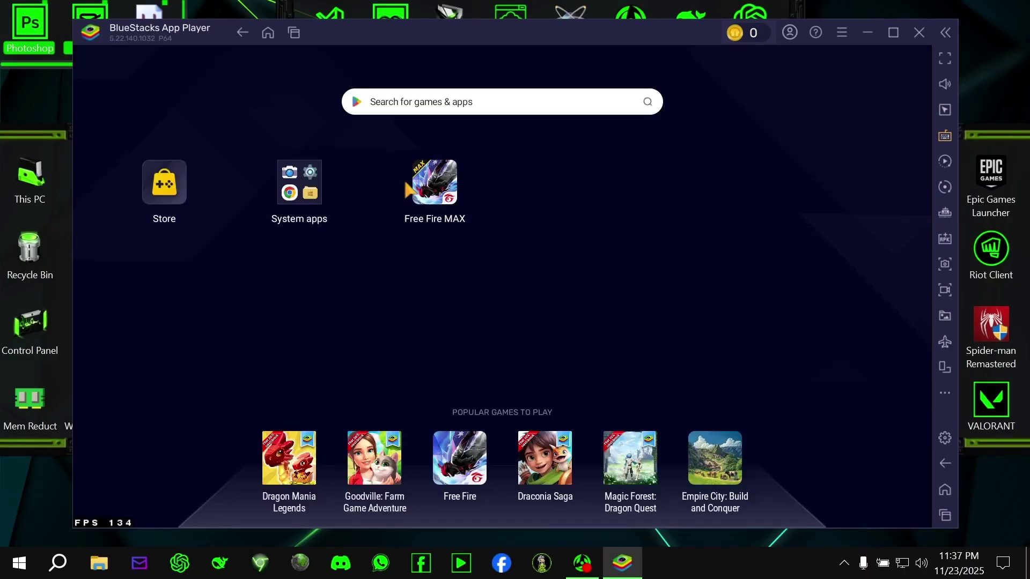
# Step: Launch Free Fire MAX and dismiss the fullscreen and keyboard-and-mouse tips
pyautogui.click(410, 190)
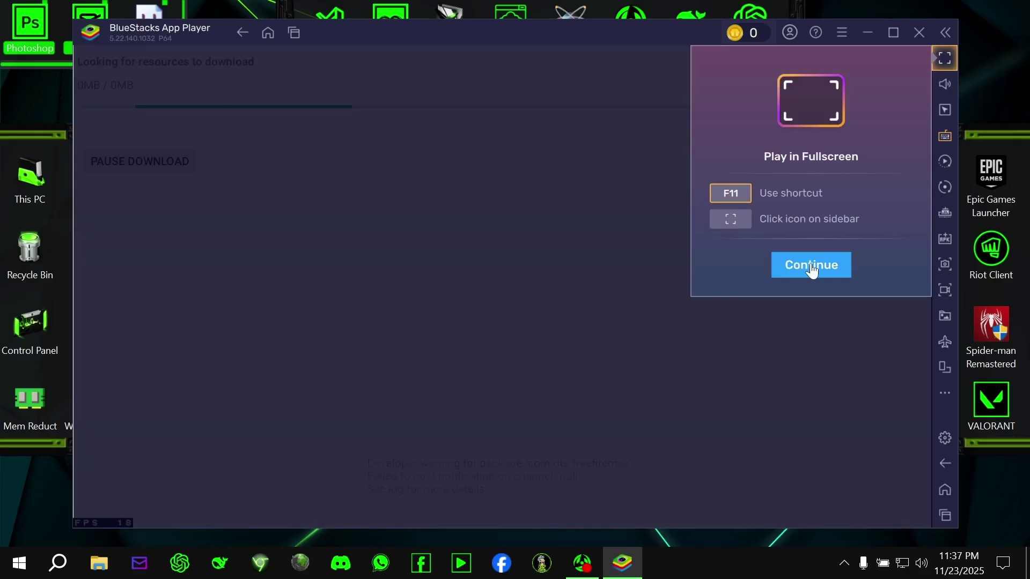
pyautogui.click(811, 269)
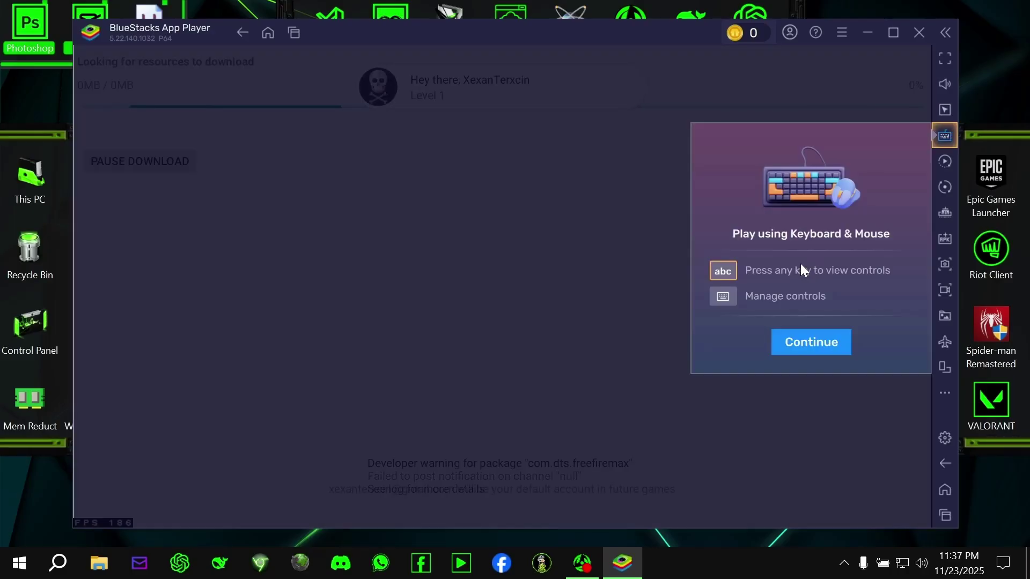
pyautogui.click(814, 346)
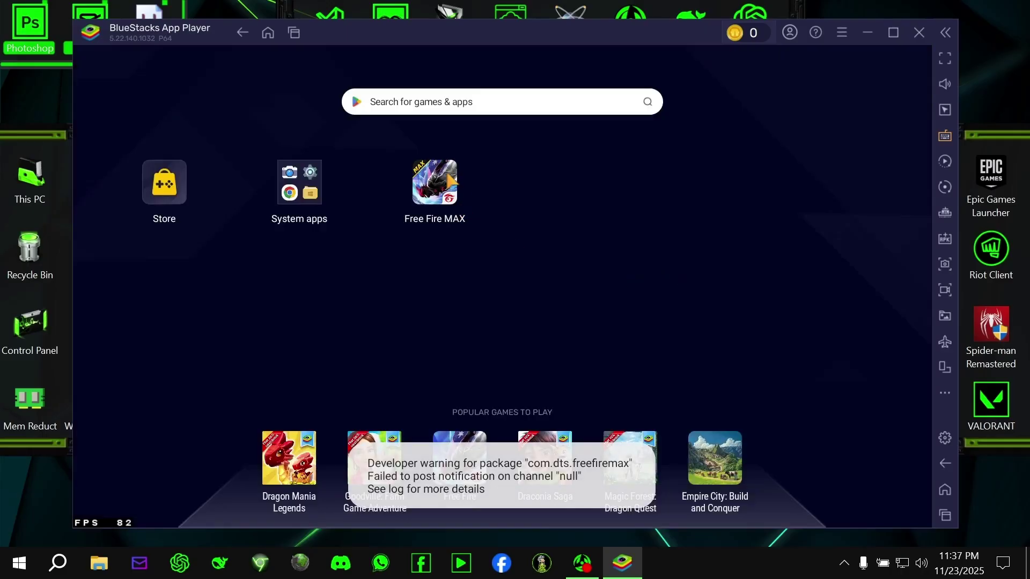
# Step: Relaunch Free Fire MAX, sign in with Google and enter the game
pyautogui.click(451, 181)
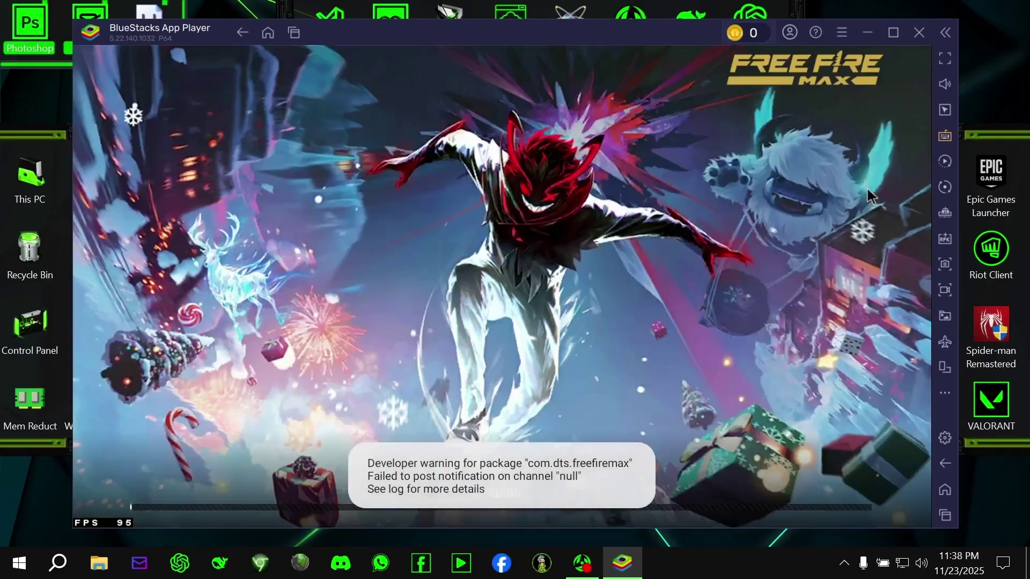
pyautogui.moveTo(692, 51); pyautogui.dragTo(664, 201)
pyautogui.click(662, 319)
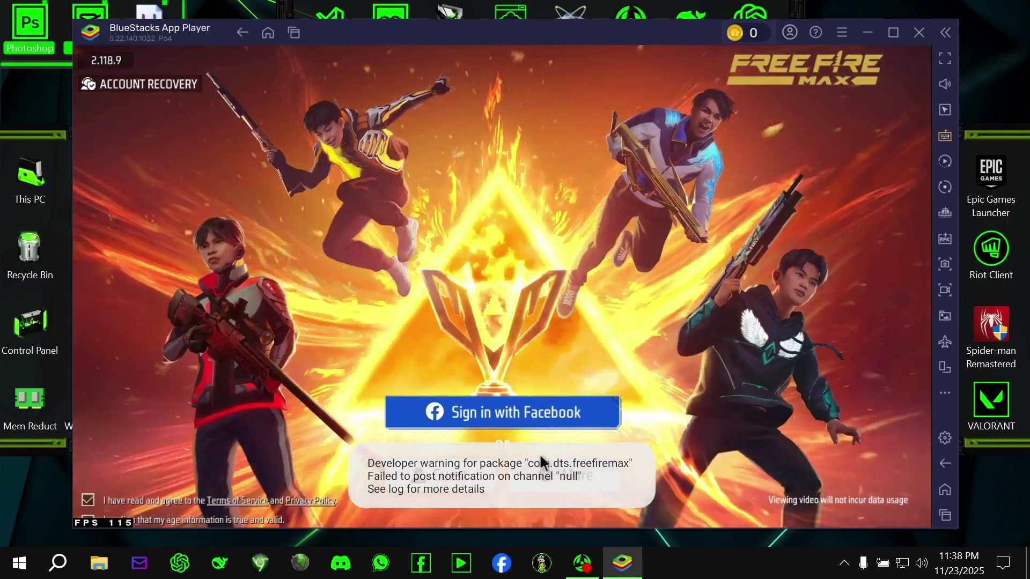
pyautogui.click(550, 474)
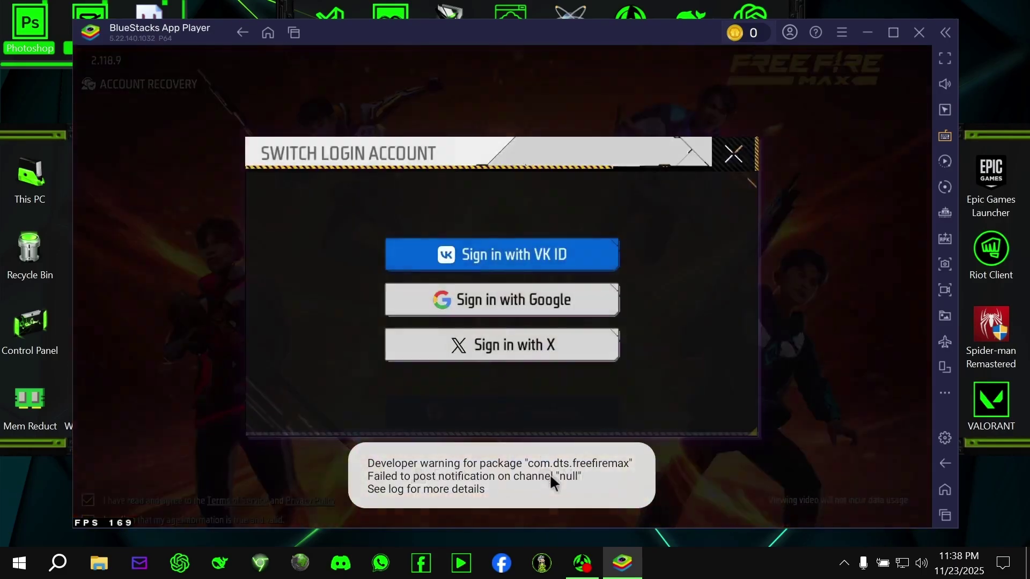
pyautogui.click(546, 299)
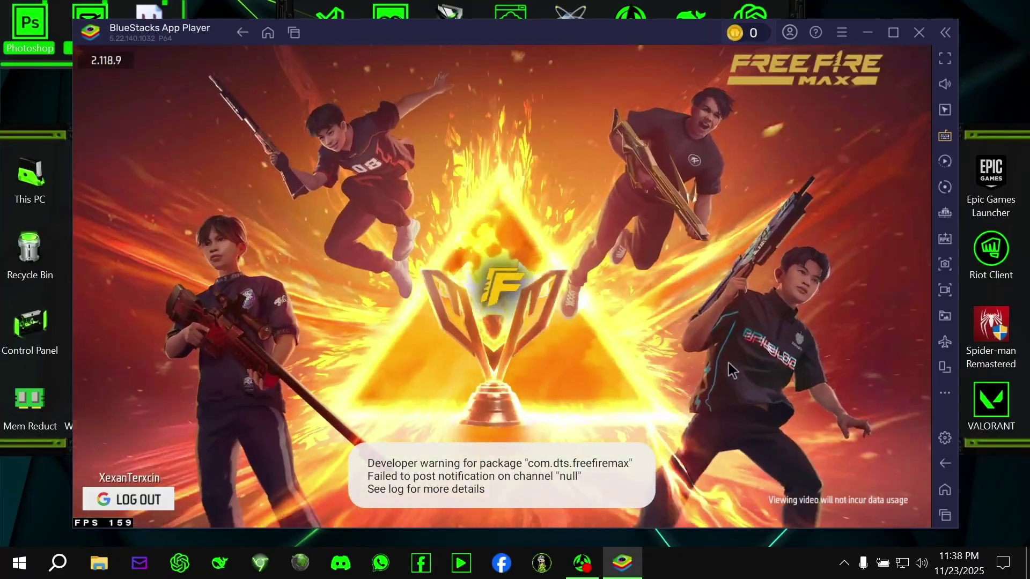
pyautogui.click(728, 362)
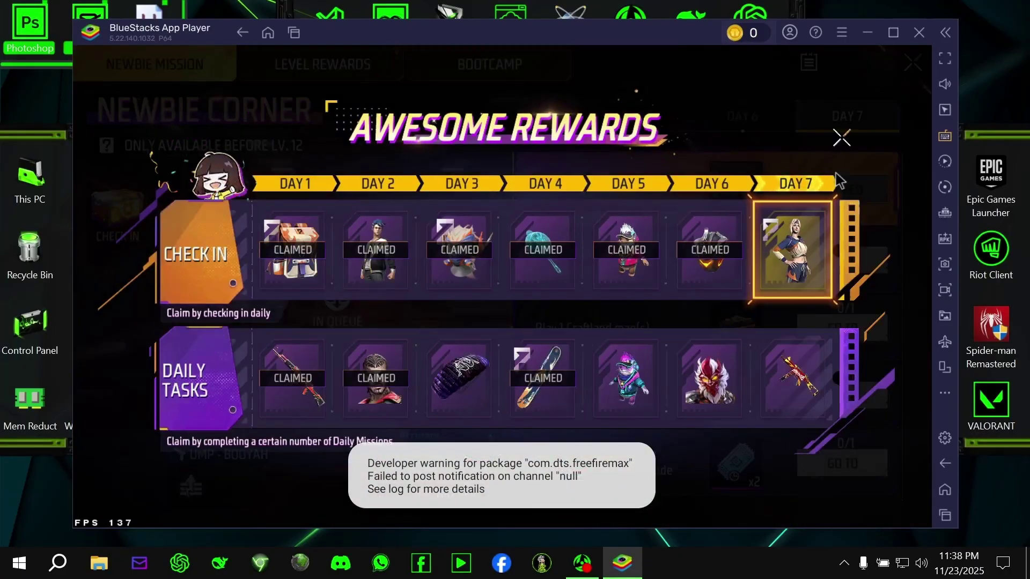
# Step: Dismiss the daily rewards and bundle pop-ups and close the Newbie Corner
pyautogui.click(841, 137)
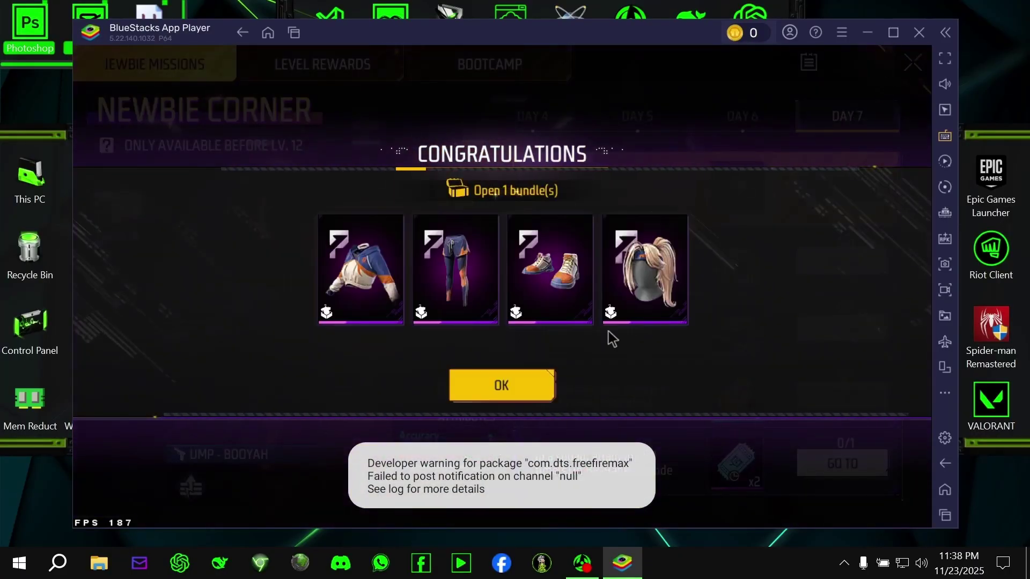
pyautogui.click(510, 385)
pyautogui.click(911, 65)
# Step: Set the Lock/Unlock Mouse key to LeftControl in the game's keyboard settings, confirm saving and close the settings
pyautogui.click(886, 61)
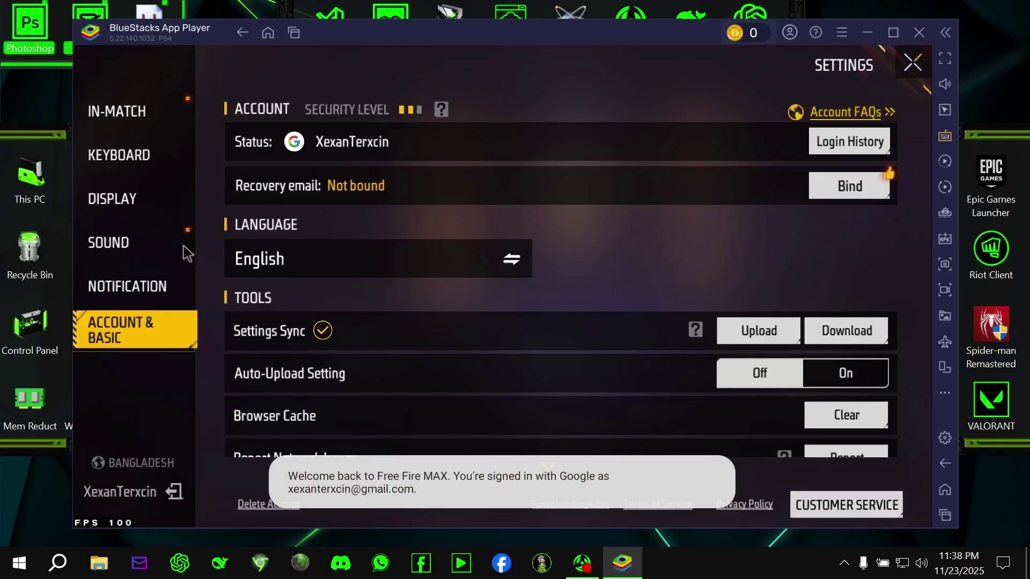
pyautogui.click(143, 161)
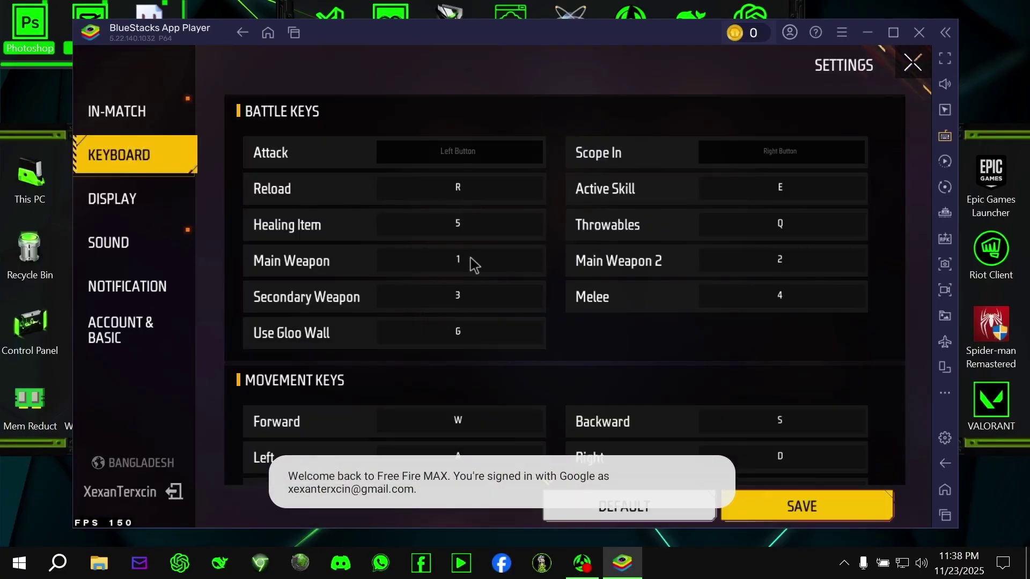
pyautogui.scroll(-5, 473, 263)
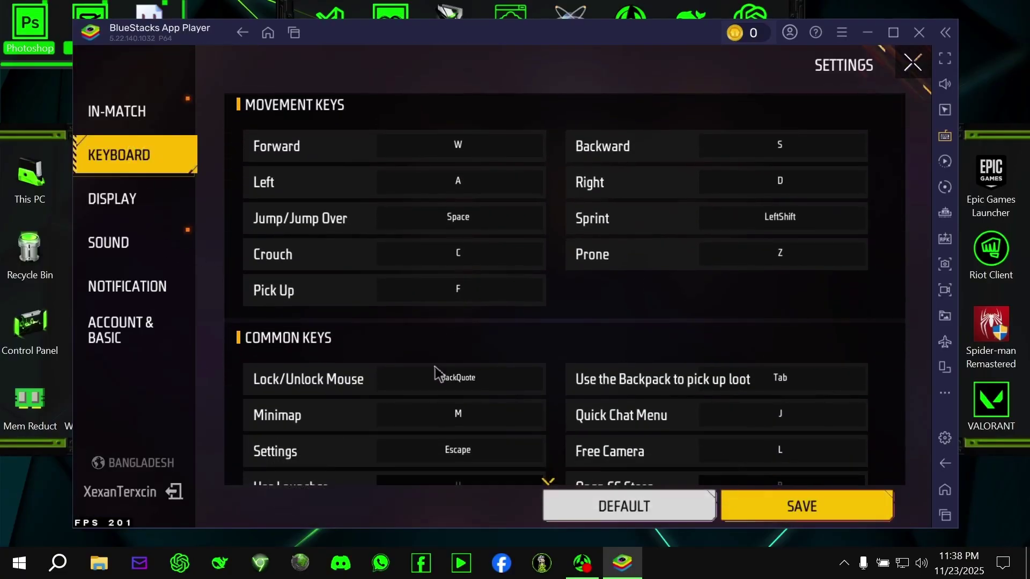
pyautogui.click(852, 496)
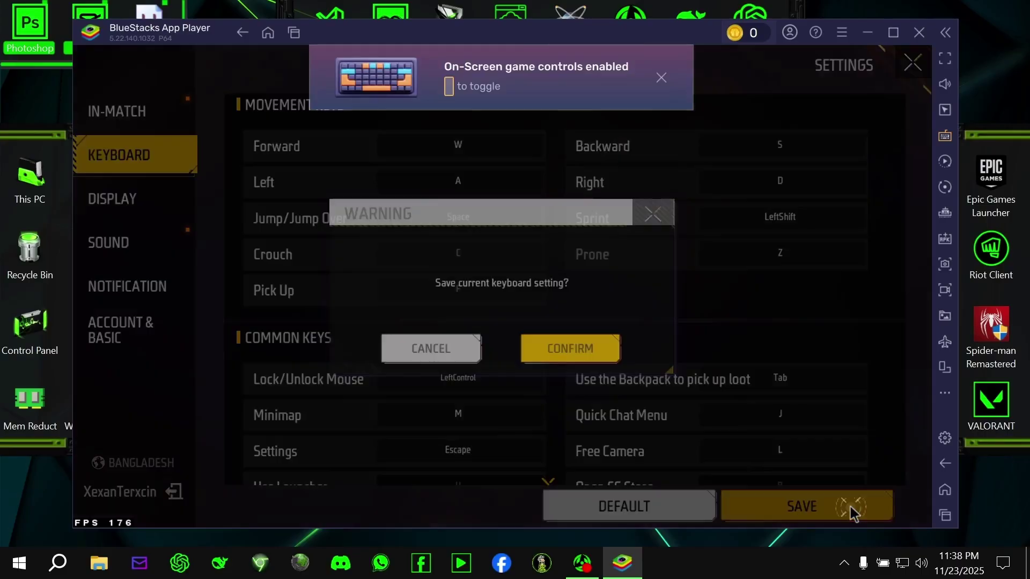
pyautogui.click(597, 352)
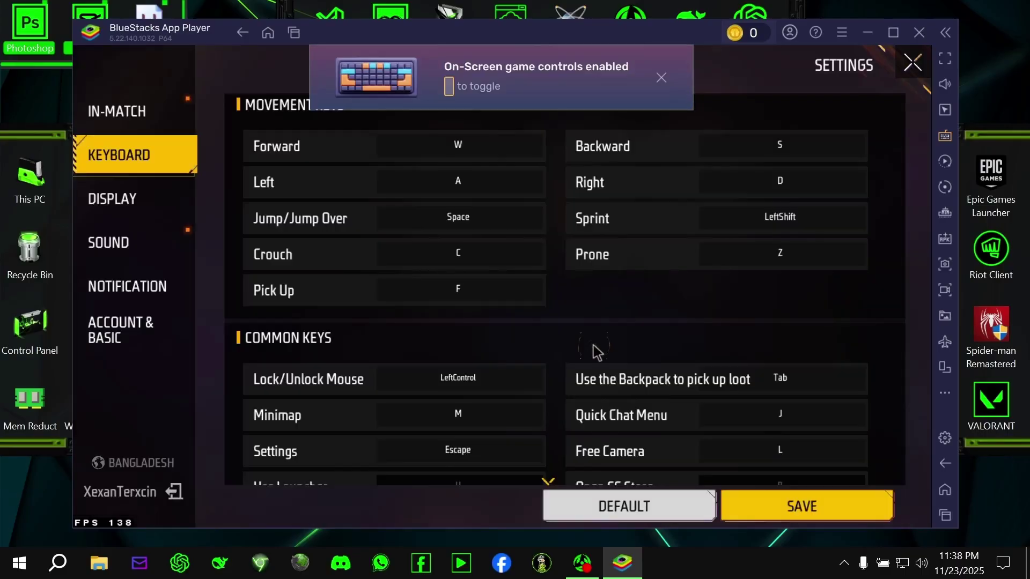
pyautogui.click(910, 62)
# Step: Open the game mode selection and start the Training mode
pyautogui.click(829, 453)
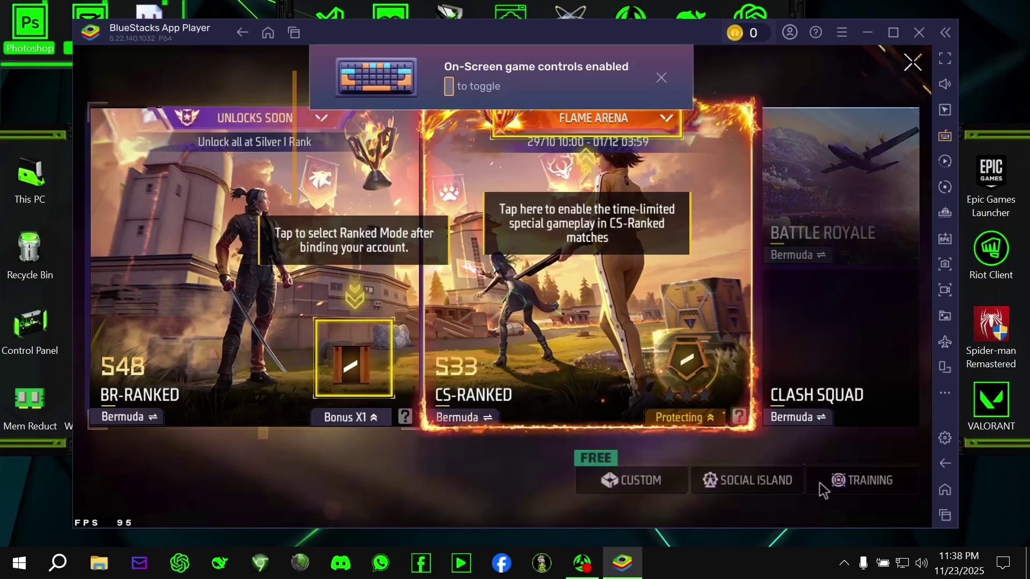
pyautogui.click(826, 488)
pyautogui.click(571, 363)
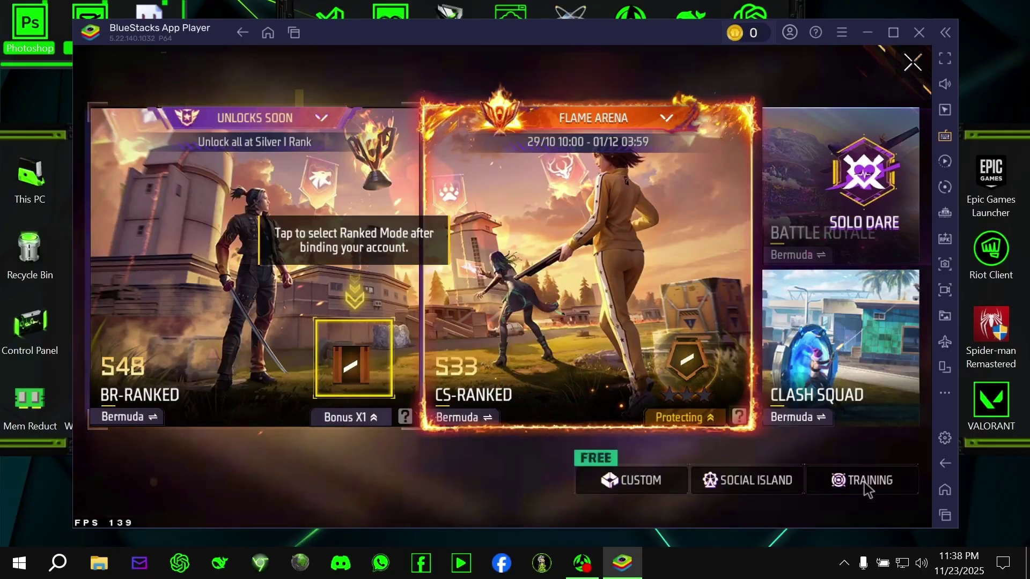
pyautogui.click(867, 496)
pyautogui.click(829, 485)
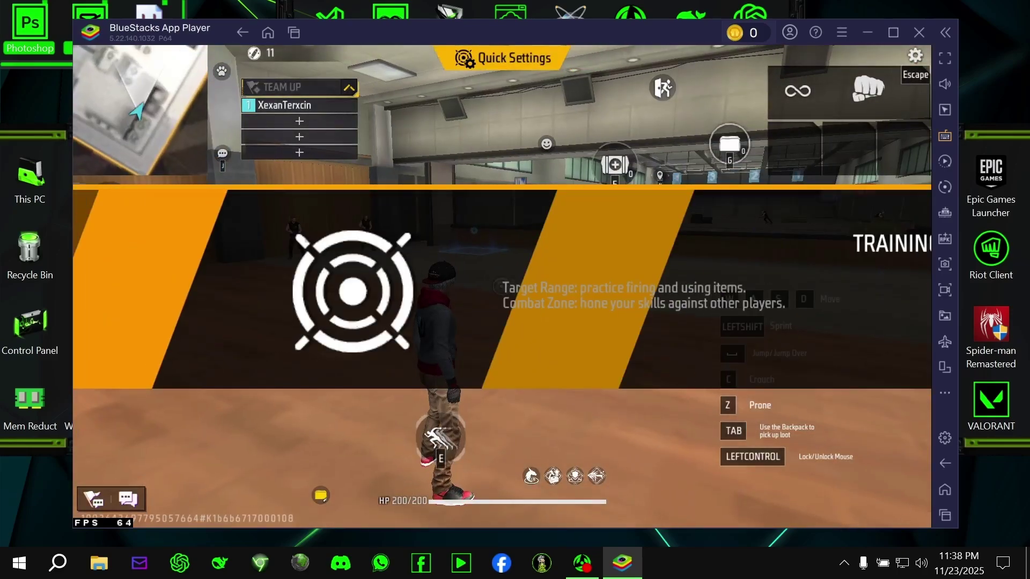
# Step: Run to the weapon station in the Target Range and open the submachine gun category of its weapons list
pyautogui.press('w')
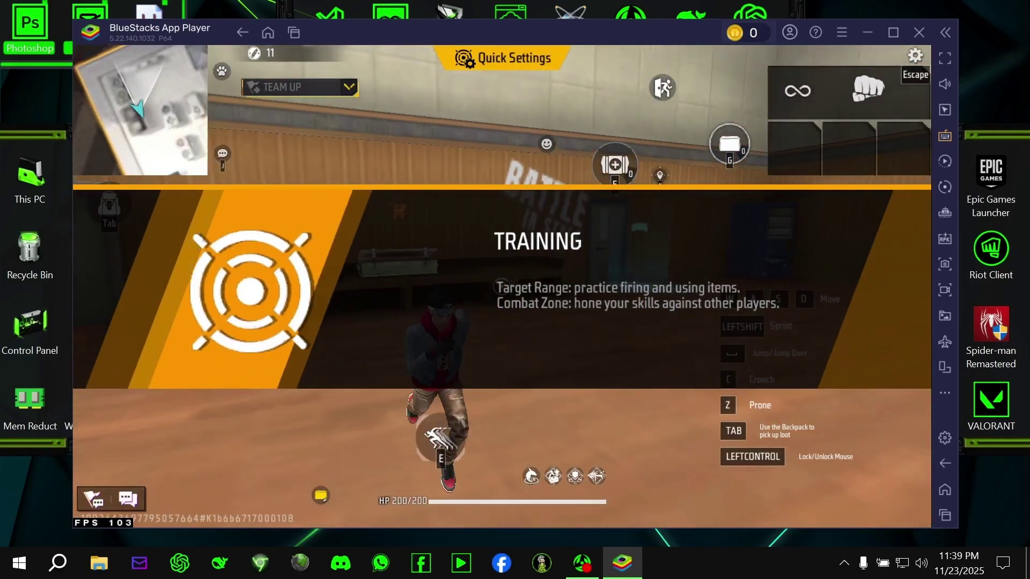
pyautogui.press('a')
pyautogui.press('w')
pyautogui.press('d')
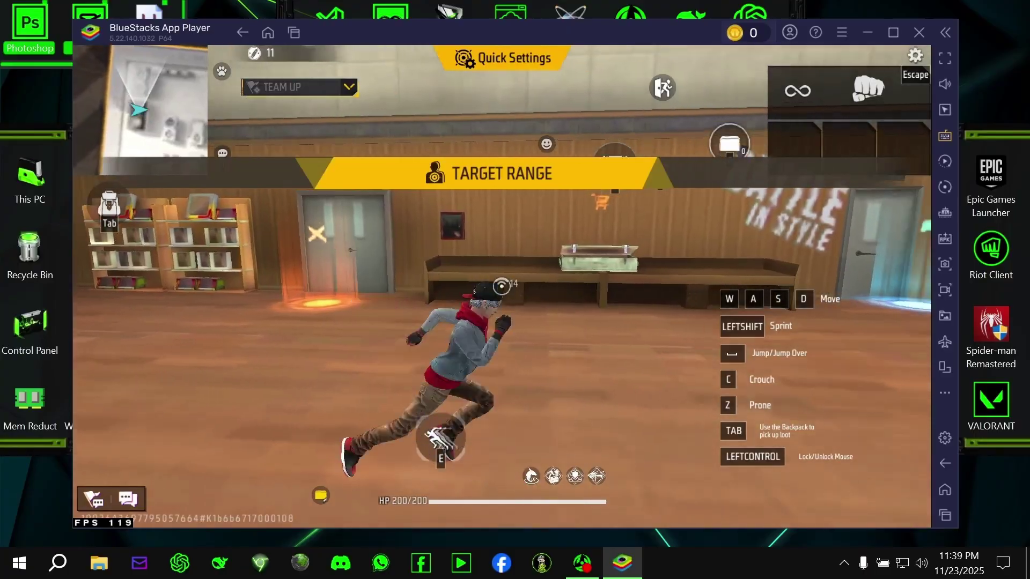
pyautogui.press('e')
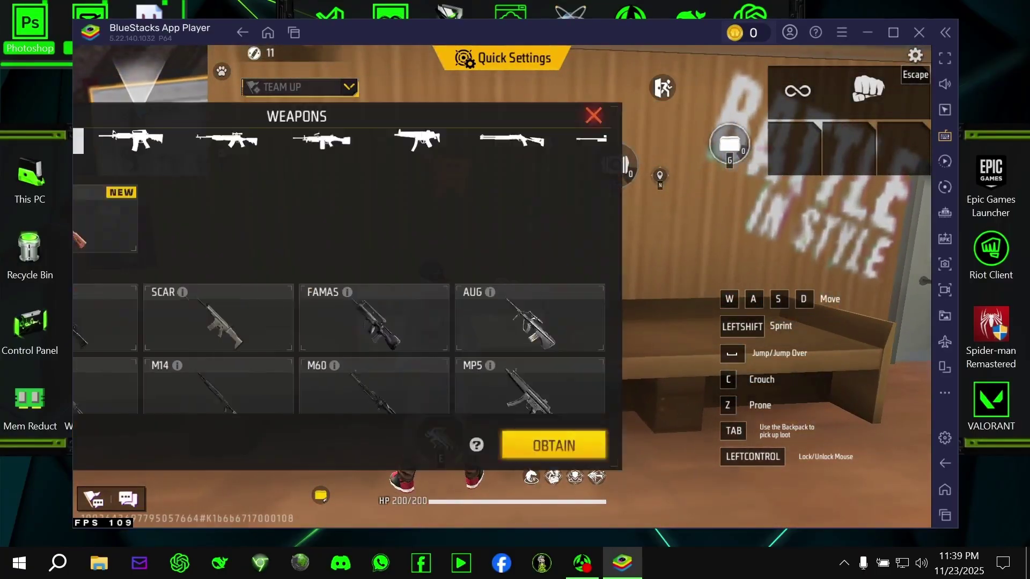
pyautogui.click(542, 140)
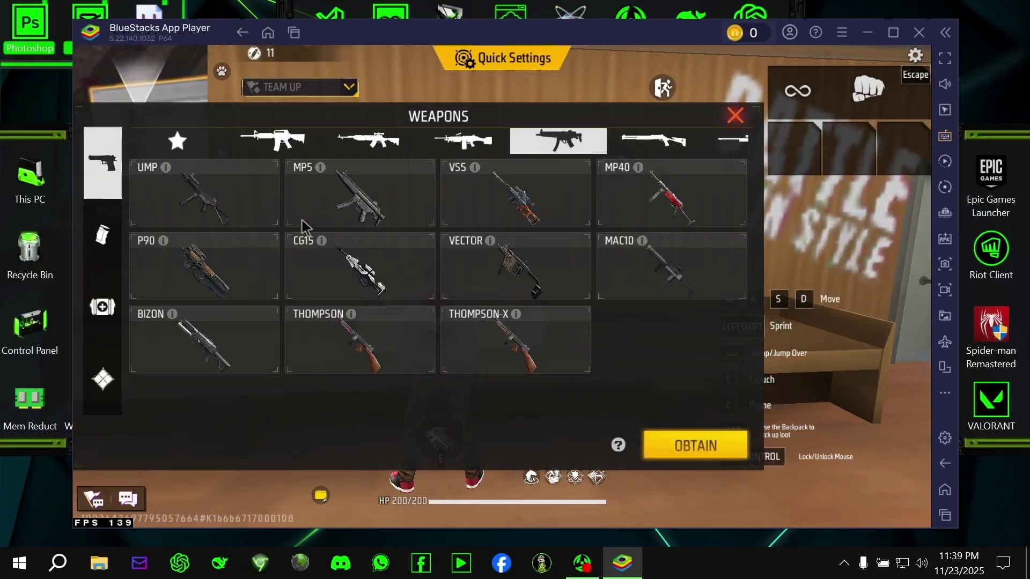